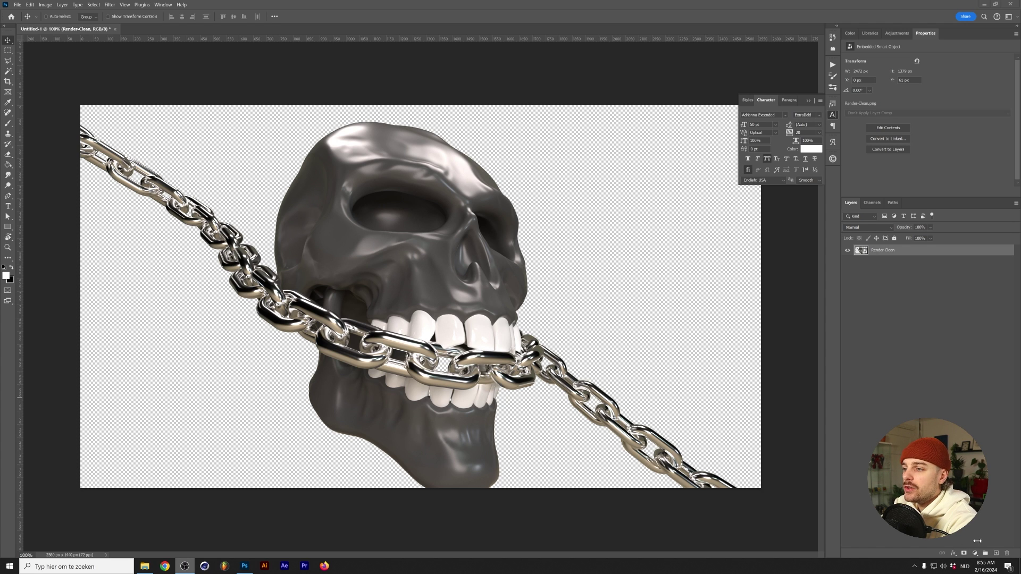
# Bring the Untitled-1 document with the placed Render-Clean smart object back to the front
pyautogui.click(992, 495)
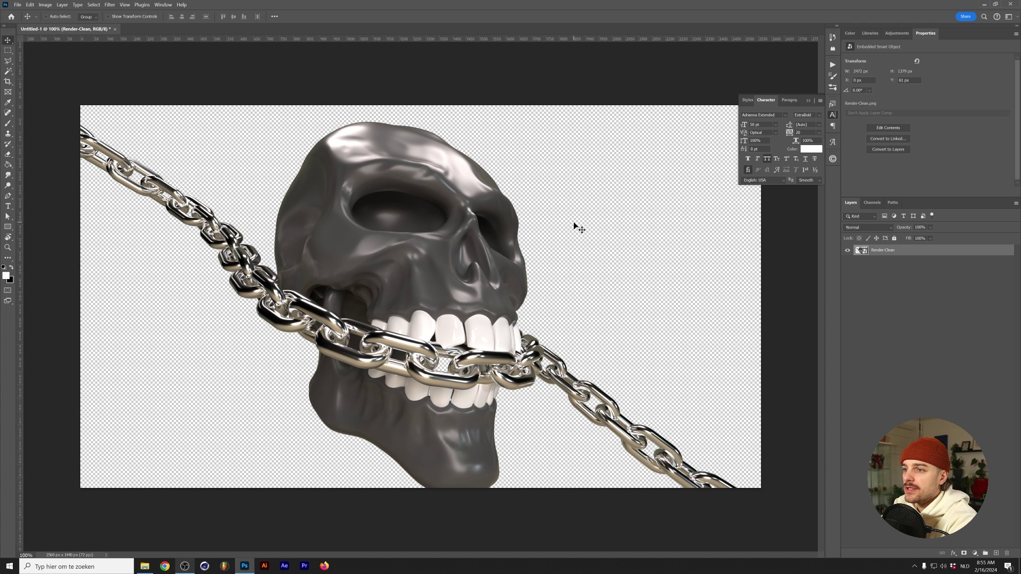
# Add a new layer beneath the render and fill it with white
pyautogui.click(996, 556)
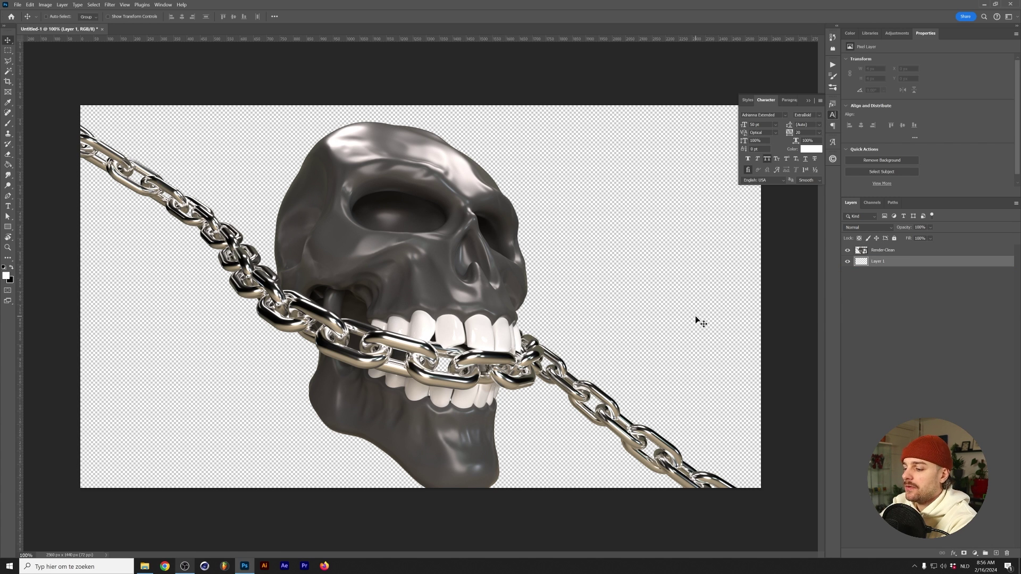
pyautogui.hotkey('shift', 'F5')
pyautogui.press('Return')
pyautogui.press('v')
pyautogui.hotkey('alt', ']')
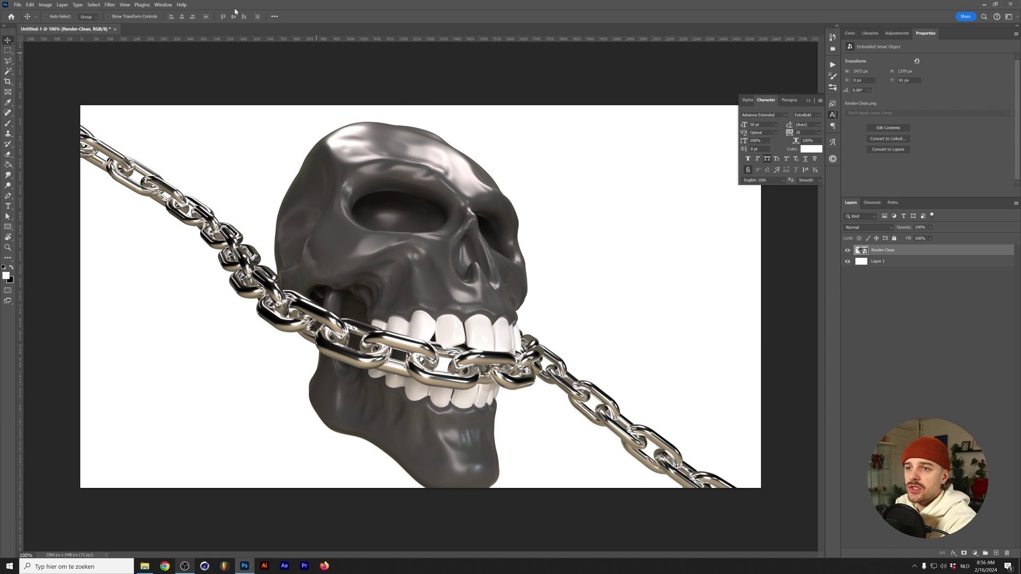
# Apply Levels to the render with input black 33 and white 155
pyautogui.click(45, 4)
pyautogui.moveTo(62, 23)
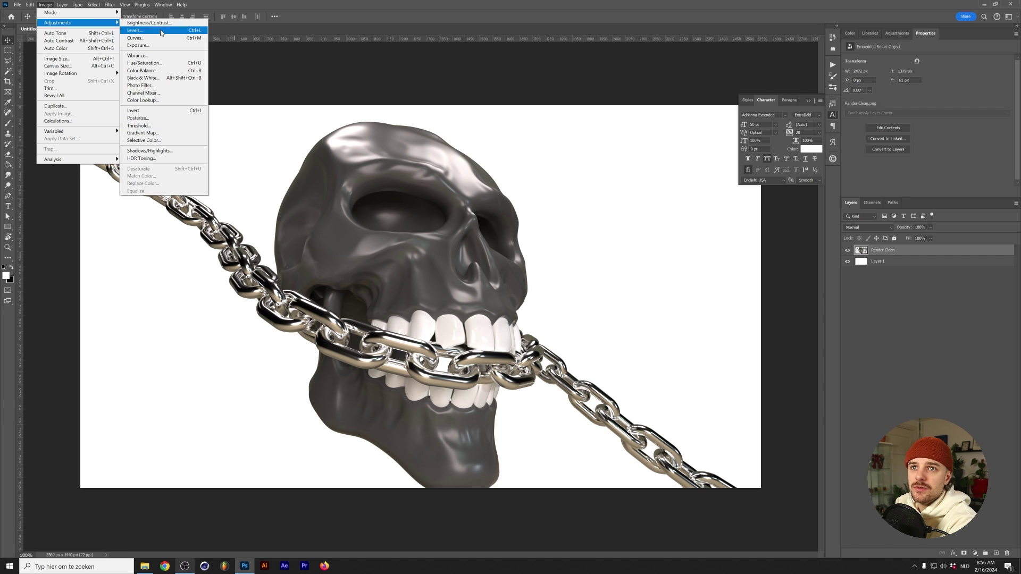
pyautogui.click(137, 30)
pyautogui.moveTo(436, 218); pyautogui.dragTo(448, 219)
pyautogui.moveTo(537, 217); pyautogui.dragTo(498, 218)
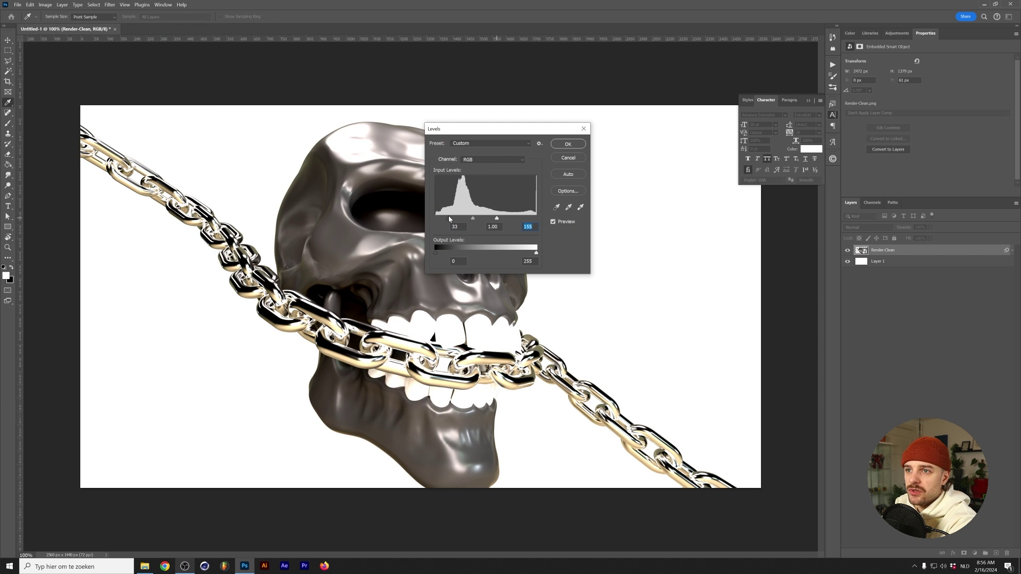
pyautogui.click(568, 143)
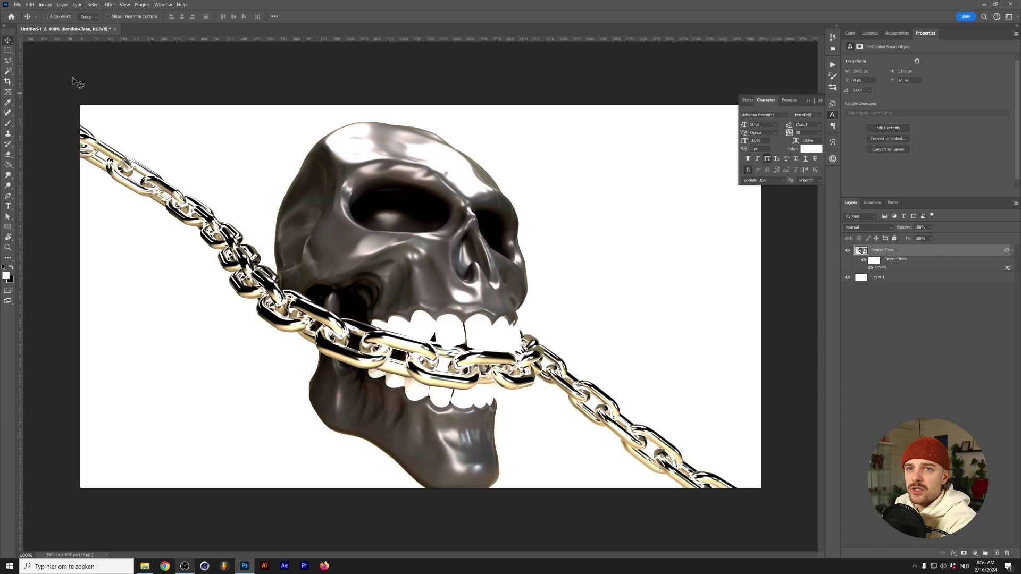
# Preview a Threshold adjustment at level 73 on the render, then cancel it
pyautogui.click(47, 5)
pyautogui.moveTo(70, 24)
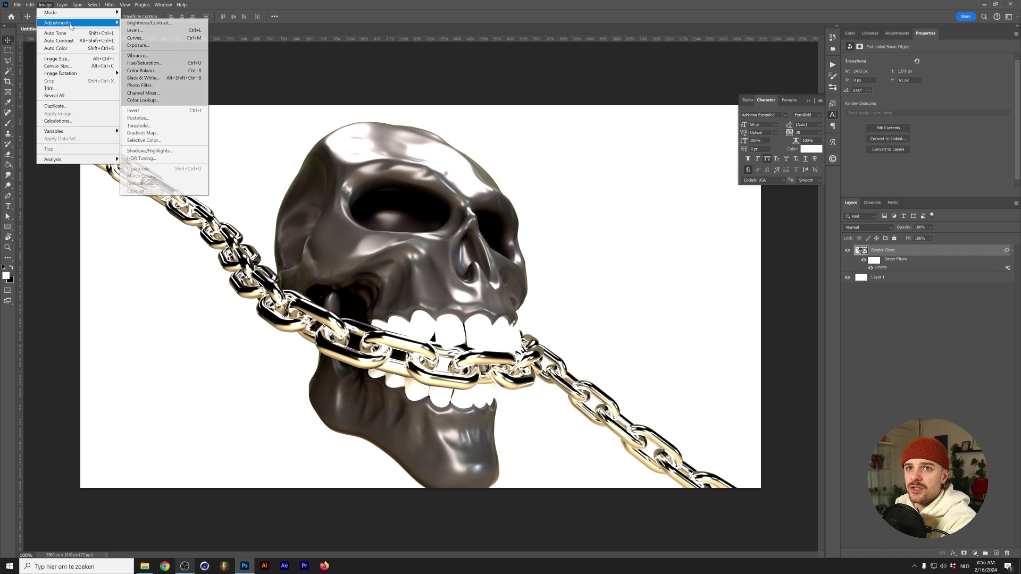
pyautogui.click(160, 129)
pyautogui.moveTo(491, 216)
pyautogui.mouseDown()
pyautogui.moveTo(451, 219)
pyautogui.moveTo(489, 217)
pyautogui.mouseUp()
pyautogui.click(563, 182)
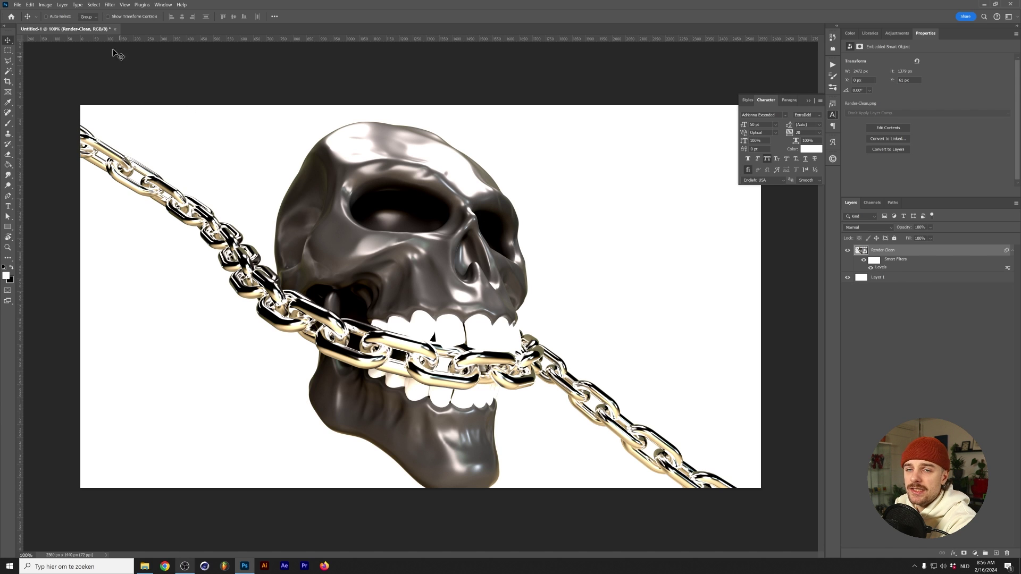
pyautogui.click(110, 5)
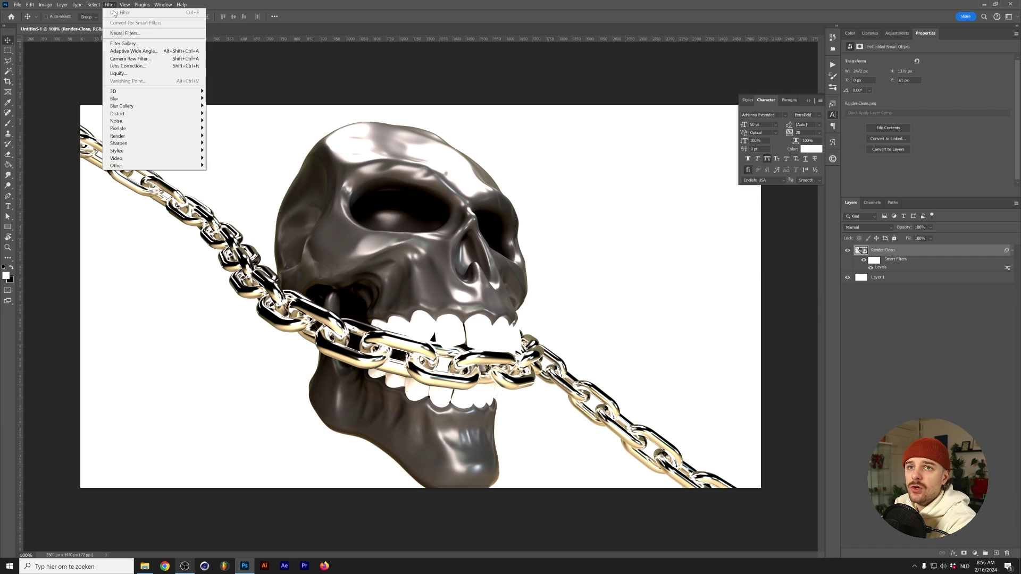
pyautogui.click(134, 46)
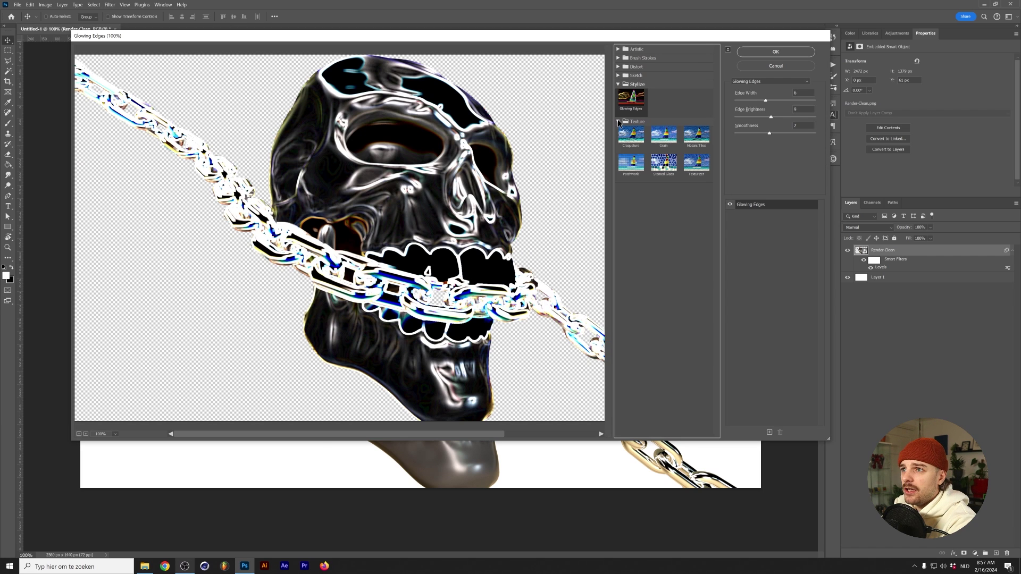
pyautogui.click(619, 77)
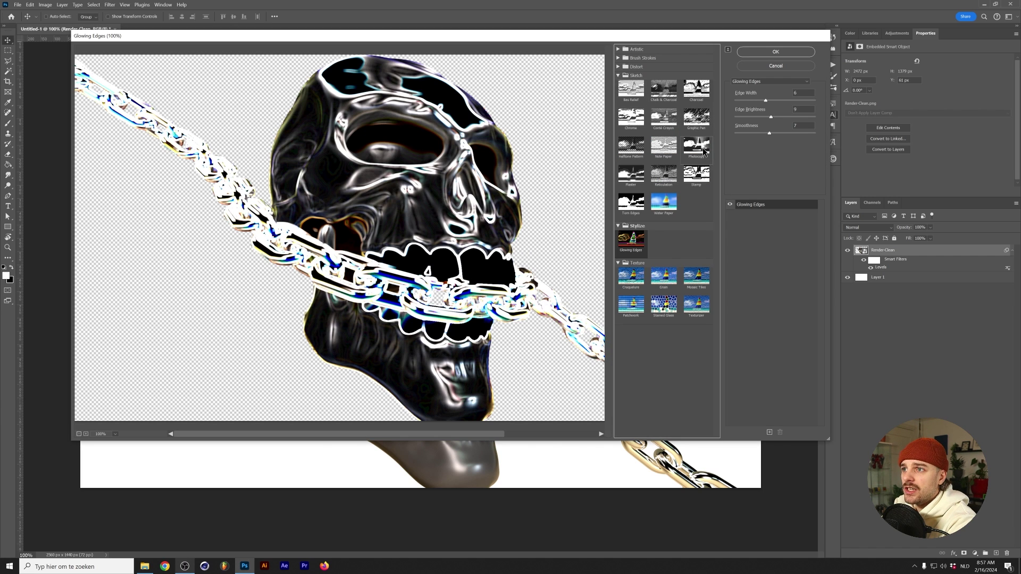
pyautogui.click(696, 175)
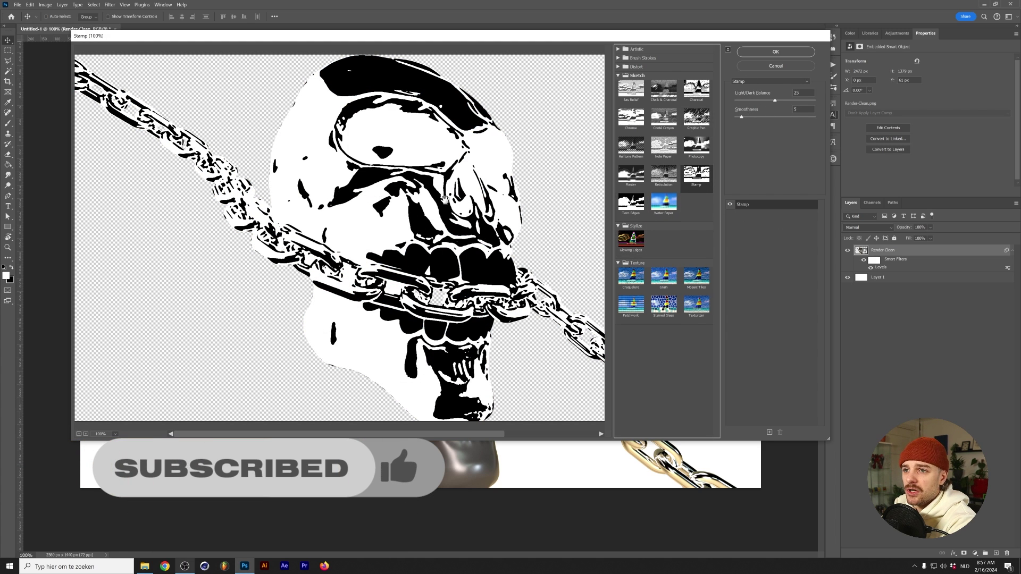
pyautogui.press('Escape')
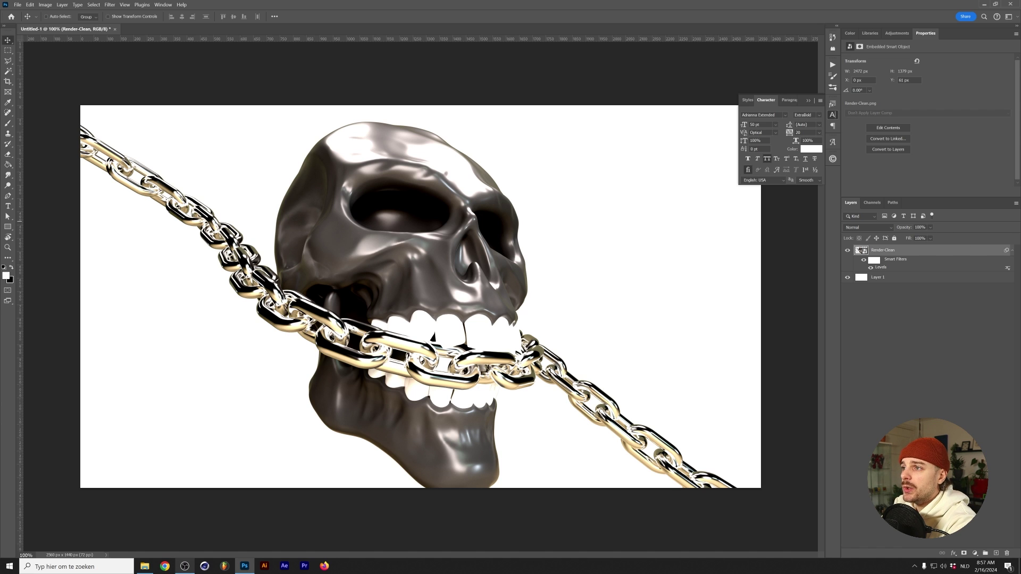
# Set the Render-Clean layer's opacity to 30% and deselect it
pyautogui.click(920, 227)
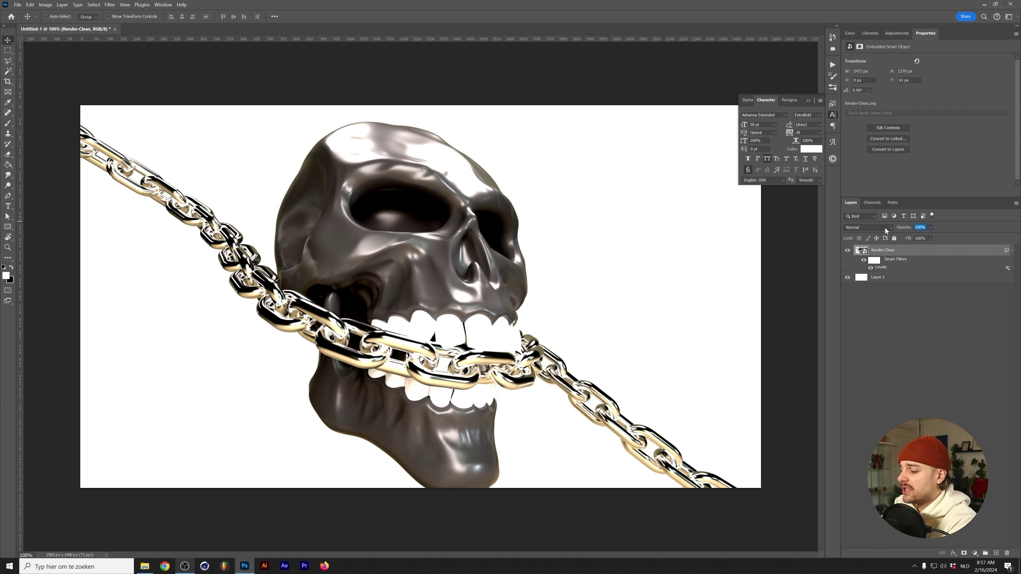
pyautogui.write('30')
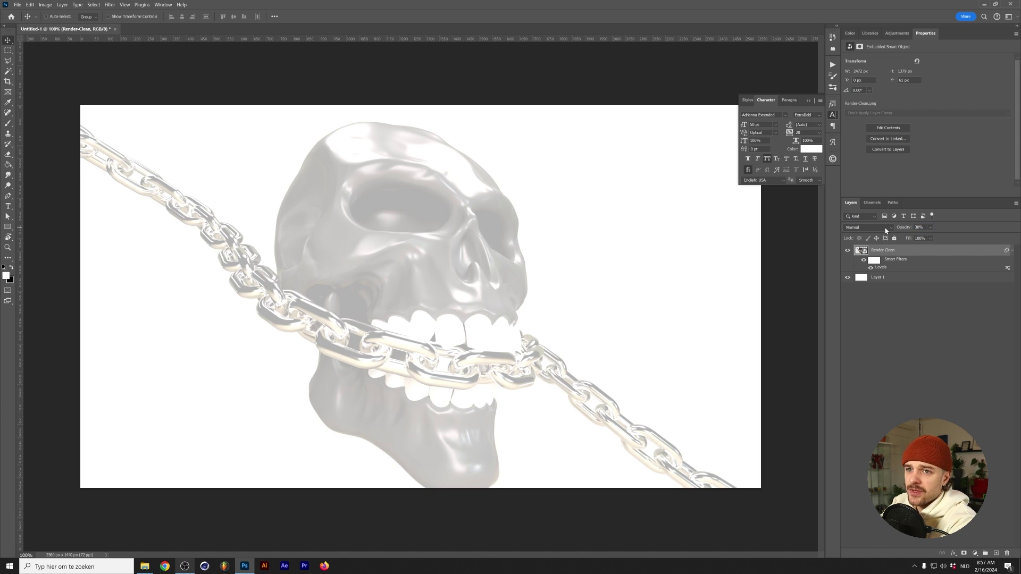
pyautogui.click(910, 325)
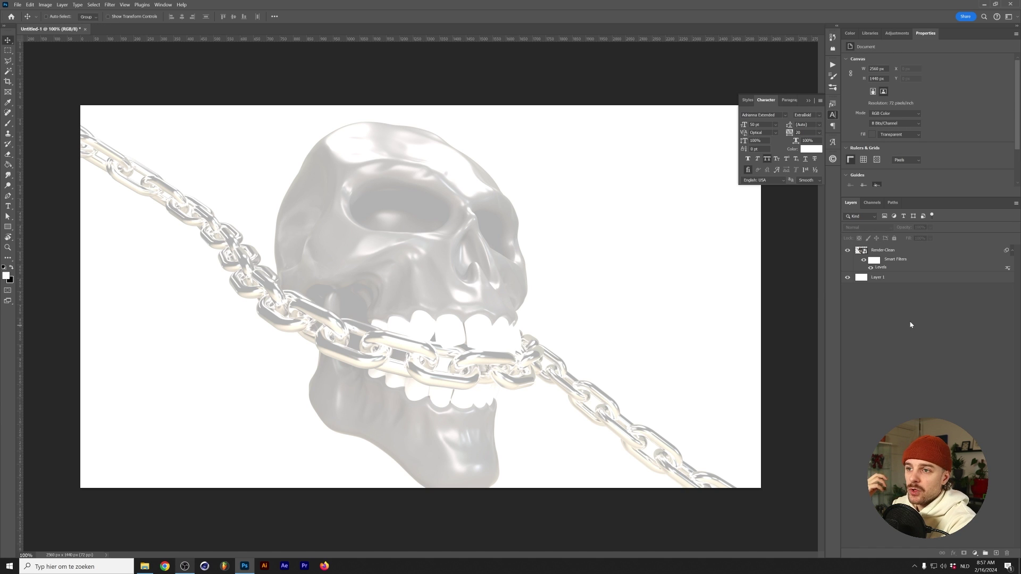
# Give the Brush tool 1% spacing with Shape Dynamics enabled
pyautogui.click(8, 123)
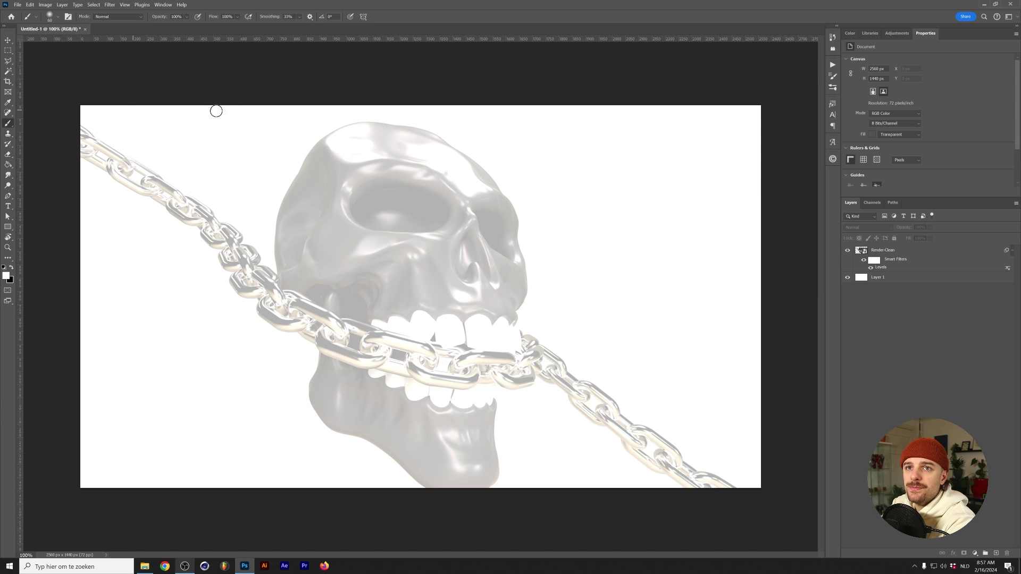
pyautogui.click(833, 91)
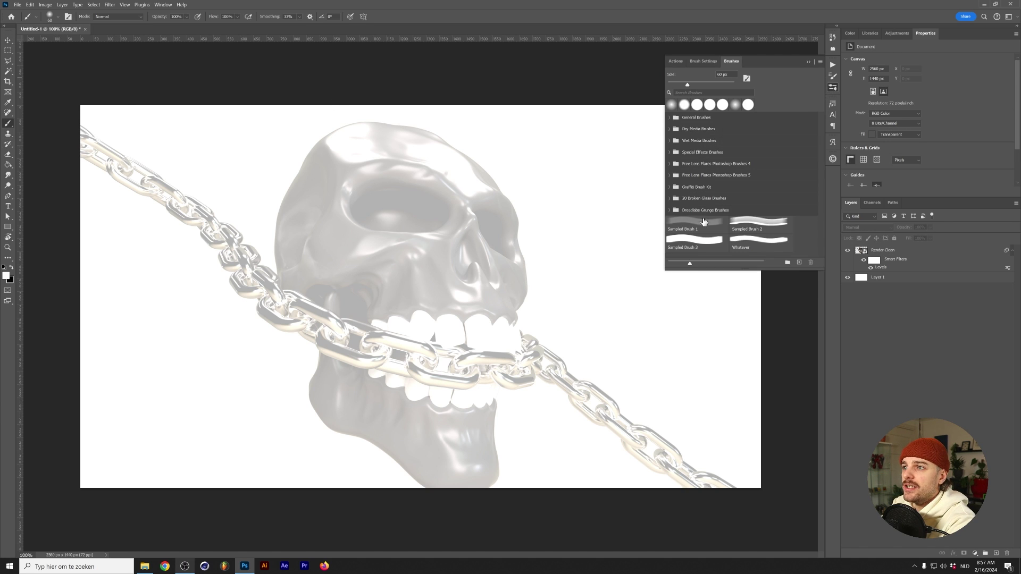
pyautogui.click(703, 61)
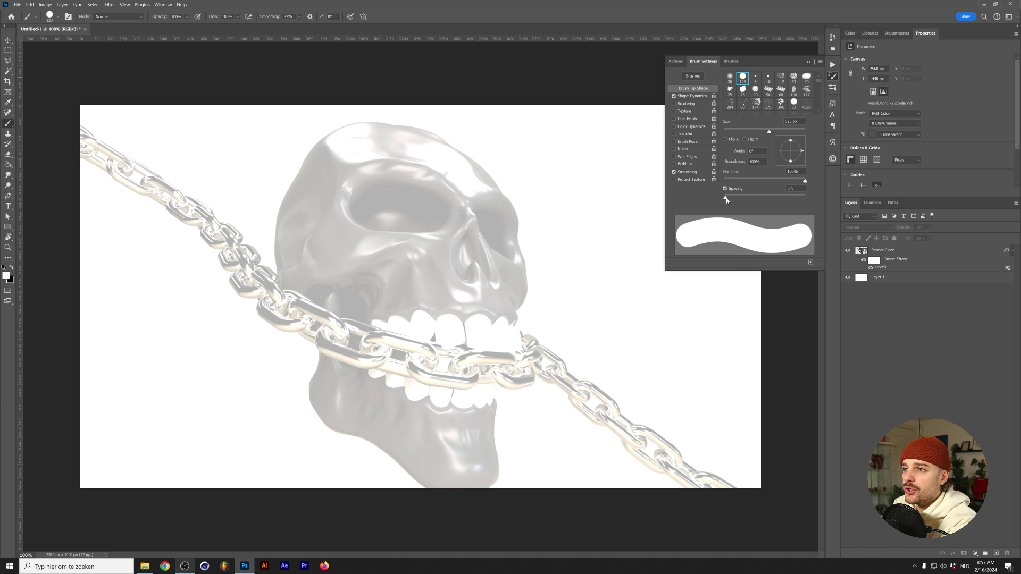
pyautogui.moveTo(726, 200); pyautogui.dragTo(718, 200)
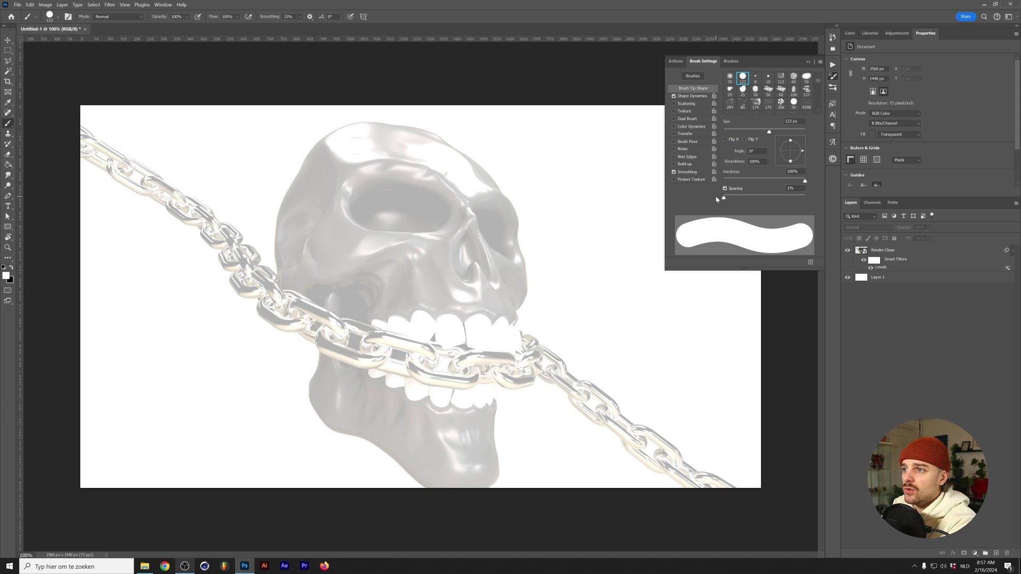
pyautogui.click(692, 96)
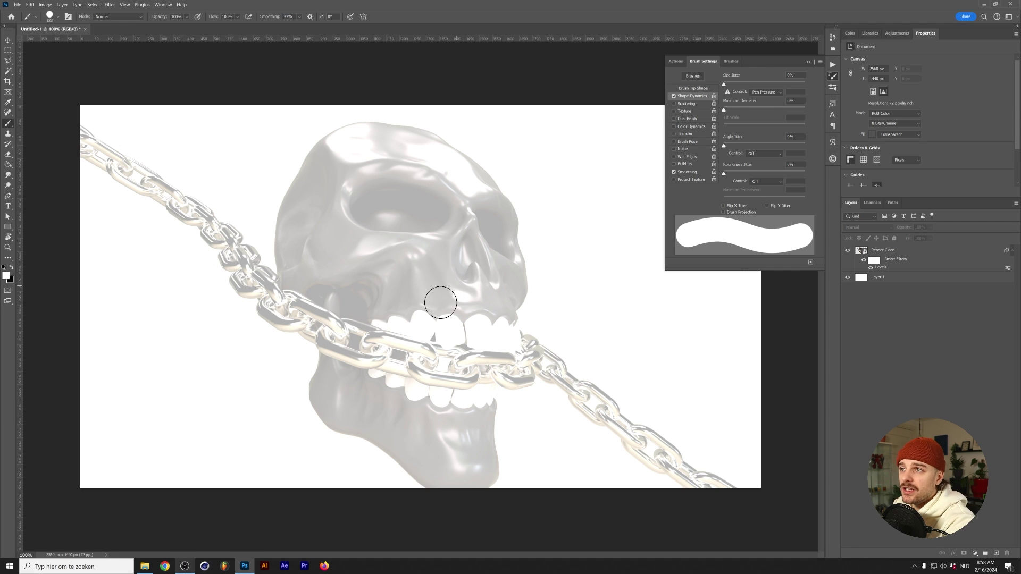
# Make brush size fade over 500 steps, paint black at 20 px, and add a new layer
pyautogui.click(764, 92)
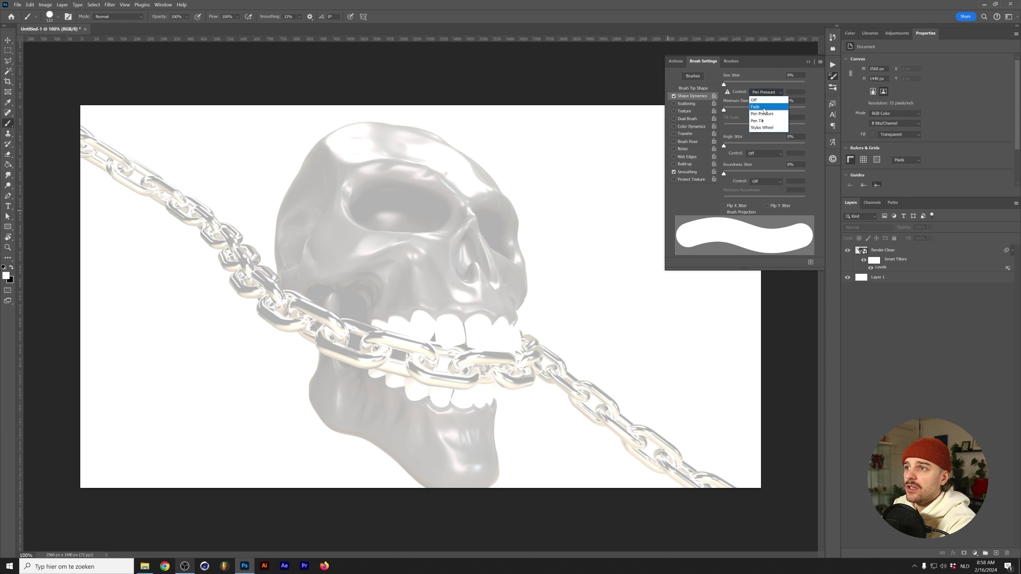
pyautogui.click(765, 107)
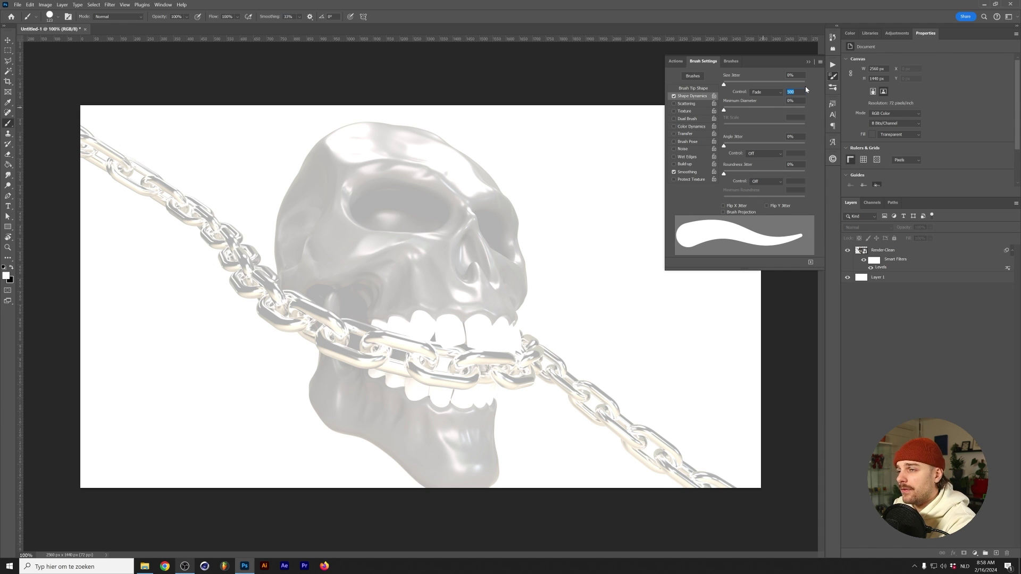
pyautogui.press('x')
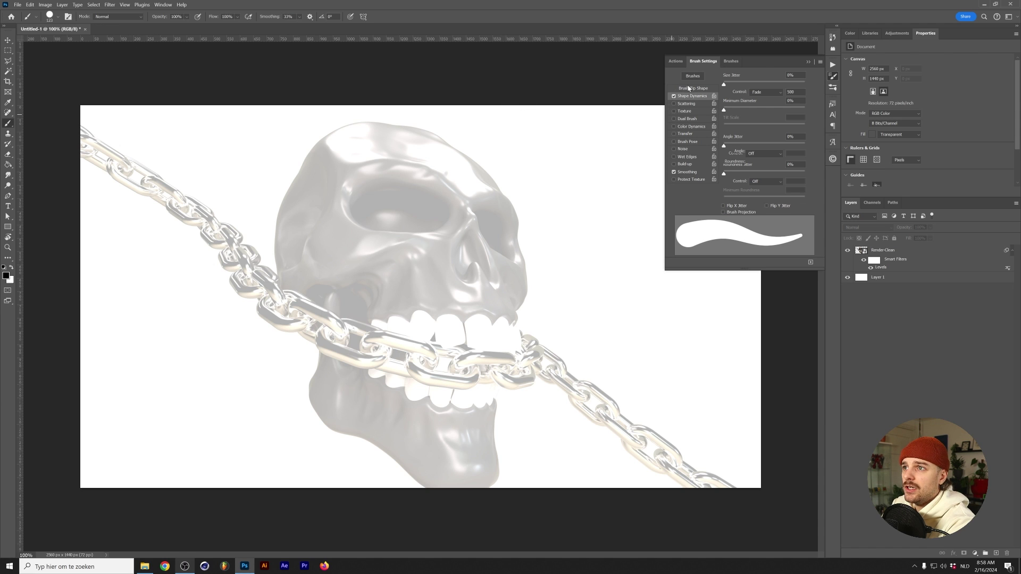
pyautogui.click(689, 89)
pyautogui.click(791, 122)
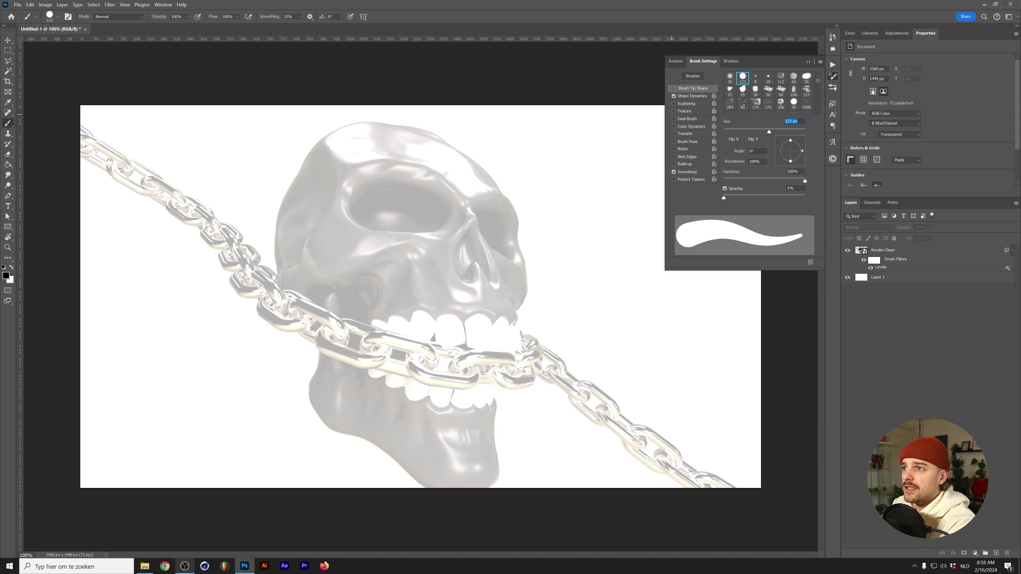
pyautogui.write('20')
pyautogui.press('Return')
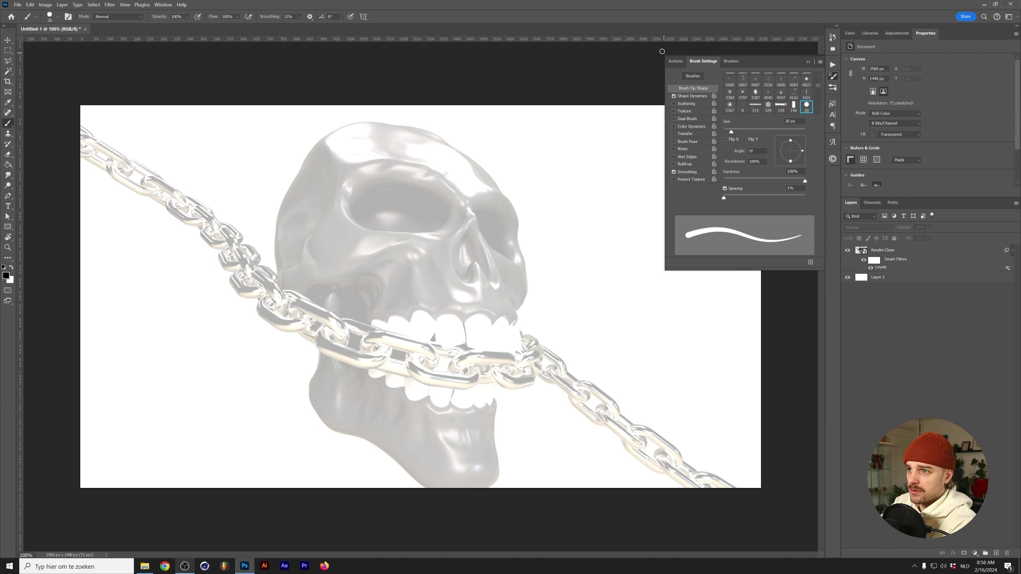
pyautogui.hotkey('ctrl', 'shift', 'alt', 'n')
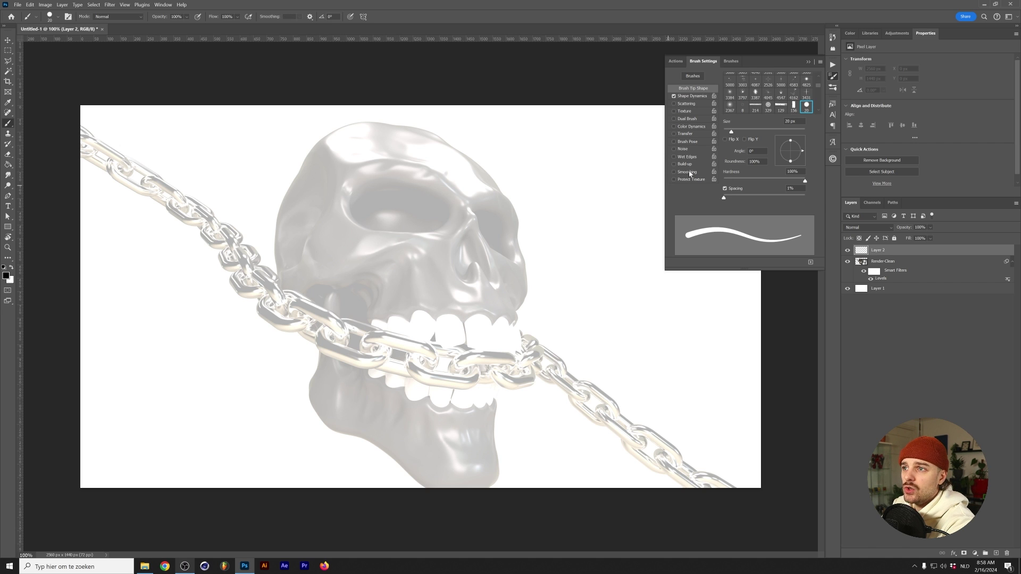
# Raise stroke smoothing and paint test lines around the eye socket and temple
pyautogui.click(299, 16)
pyautogui.moveTo(304, 26); pyautogui.dragTo(313, 27)
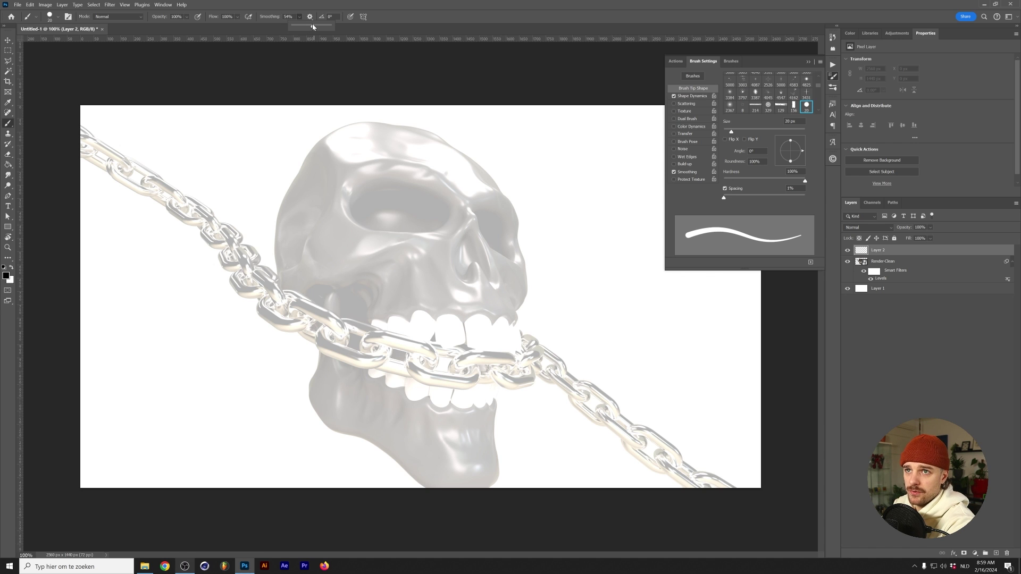
pyautogui.moveTo(354, 193); pyautogui.dragTo(422, 226)
pyautogui.moveTo(324, 167)
pyautogui.mouseDown()
pyautogui.moveTo(312, 228)
pyautogui.moveTo(294, 262)
pyautogui.moveTo(276, 270)
pyautogui.moveTo(276, 261)
pyautogui.mouseUp()
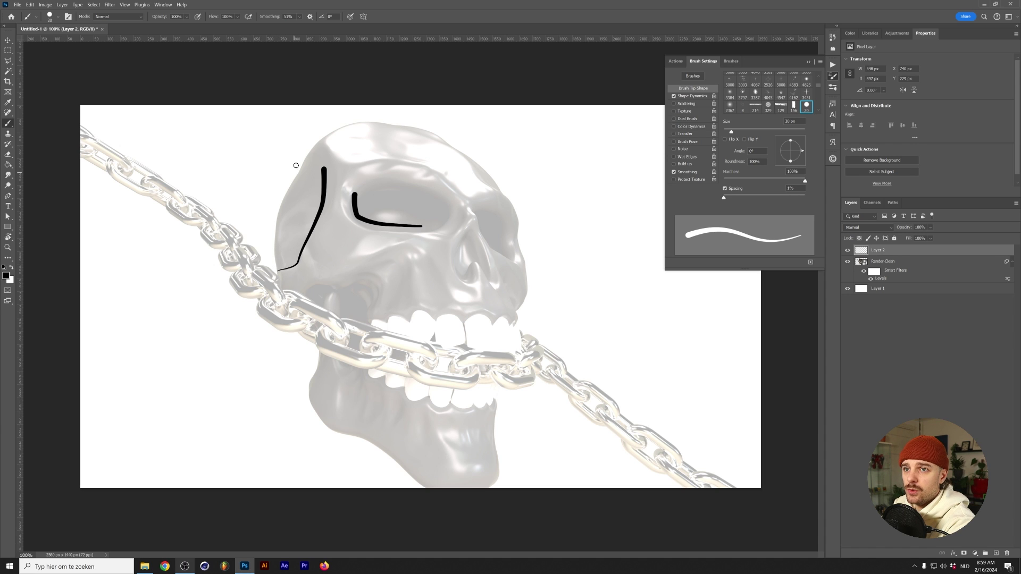
pyautogui.moveTo(380, 161)
pyautogui.mouseDown()
pyautogui.moveTo(350, 166)
pyautogui.moveTo(331, 132)
pyautogui.moveTo(378, 124)
pyautogui.mouseUp()
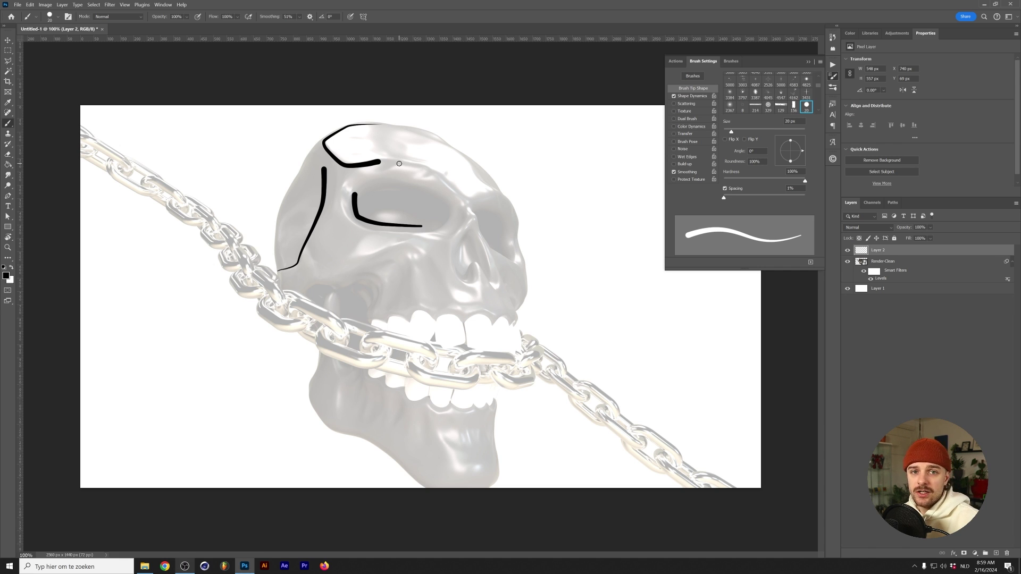
# Switch Shape Dynamics size control to Pen Pressure and paint another test line
pyautogui.click(692, 96)
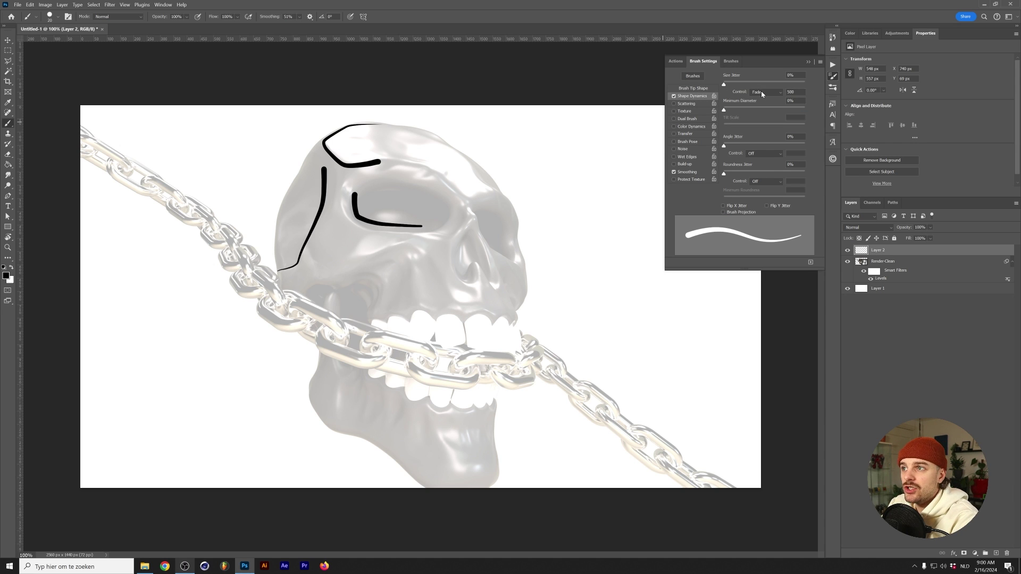
pyautogui.click(762, 94)
pyautogui.click(761, 114)
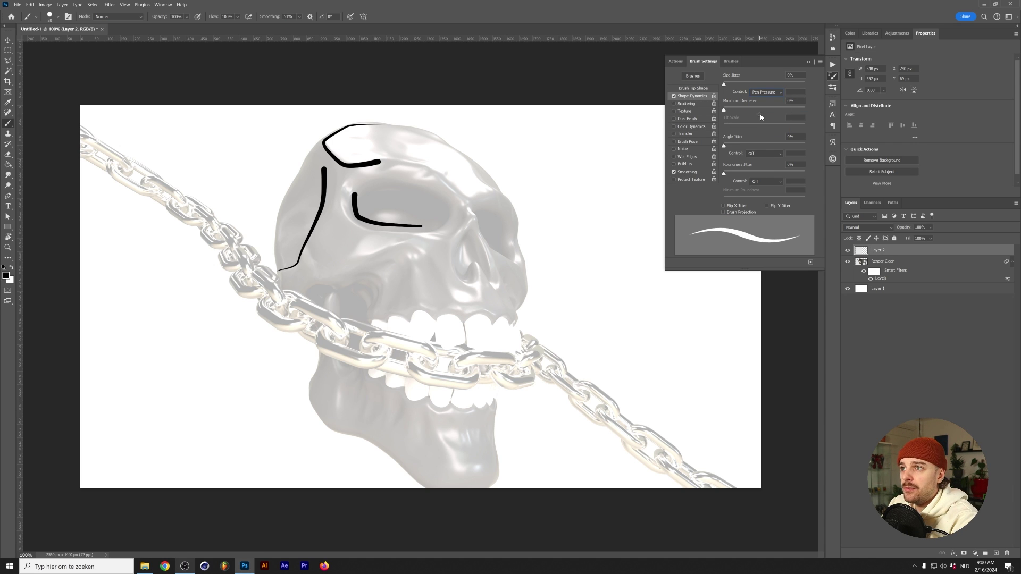
pyautogui.click(808, 64)
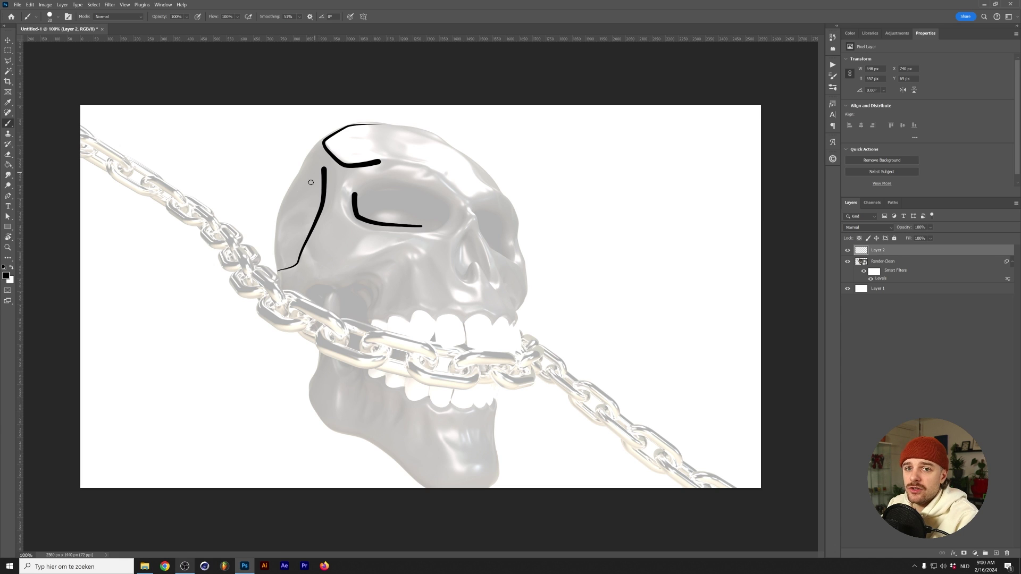
pyautogui.moveTo(300, 173)
pyautogui.mouseDown()
pyautogui.moveTo(274, 238)
pyautogui.moveTo(277, 274)
pyautogui.moveTo(293, 288)
pyautogui.mouseUp()
# Clear all test strokes from the layer and begin outlining the left eye socket
pyautogui.hotkey('ctrl', 'a')
pyautogui.press('Delete')
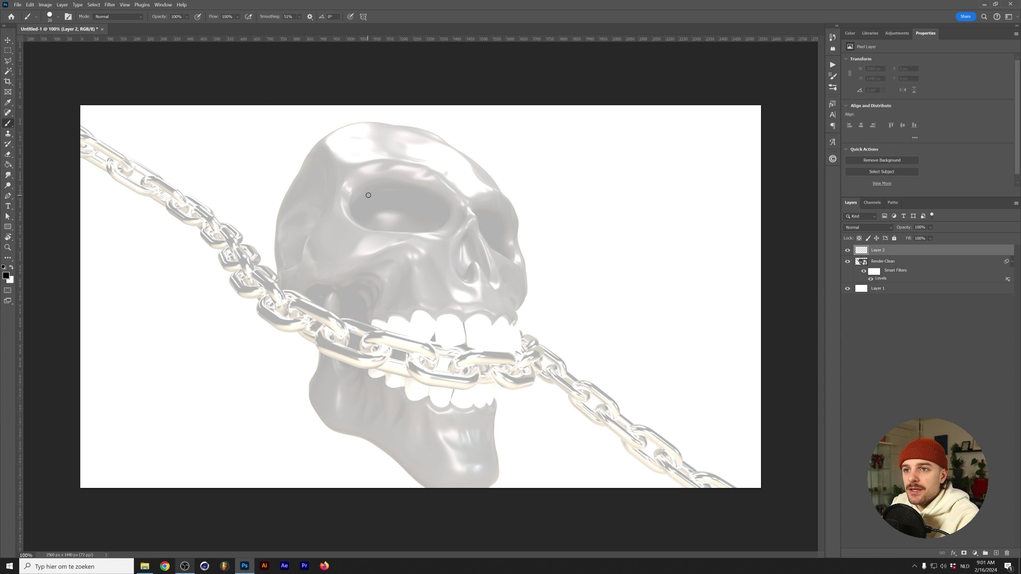
pyautogui.moveTo(369, 193)
pyautogui.mouseDown()
pyautogui.moveTo(350, 216)
pyautogui.moveTo(361, 226)
pyautogui.moveTo(418, 233)
pyautogui.moveTo(447, 217)
pyautogui.moveTo(435, 197)
pyautogui.moveTo(388, 189)
pyautogui.mouseUp()
# Outline the eye sockets, nose cavity, cheekbones, skull sides and upper teeth in black
pyautogui.moveTo(484, 212)
pyautogui.mouseDown()
pyautogui.moveTo(481, 229)
pyautogui.moveTo(511, 258)
pyautogui.moveTo(496, 213)
pyautogui.moveTo(487, 275)
pyautogui.moveTo(470, 256)
pyautogui.moveTo(485, 256)
pyautogui.moveTo(492, 274)
pyautogui.mouseUp()
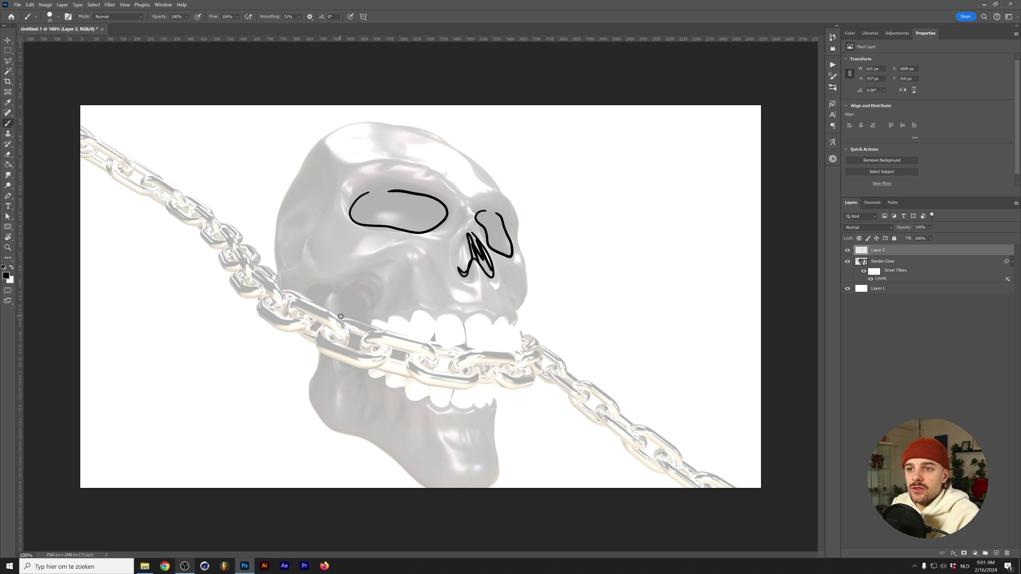
pyautogui.moveTo(341, 317)
pyautogui.mouseDown()
pyautogui.moveTo(341, 290)
pyautogui.moveTo(366, 321)
pyautogui.moveTo(313, 286)
pyautogui.moveTo(324, 305)
pyautogui.mouseUp()
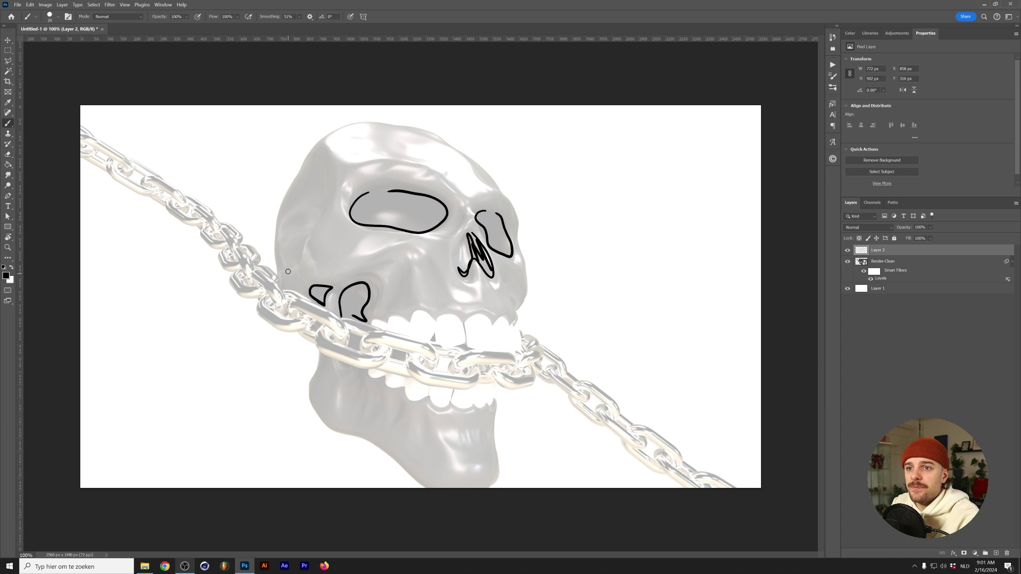
pyautogui.moveTo(305, 249)
pyautogui.mouseDown()
pyautogui.moveTo(282, 289)
pyautogui.moveTo(305, 292)
pyautogui.moveTo(314, 277)
pyautogui.moveTo(277, 269)
pyautogui.moveTo(274, 239)
pyautogui.moveTo(313, 149)
pyautogui.moveTo(327, 139)
pyautogui.moveTo(327, 156)
pyautogui.moveTo(385, 164)
pyautogui.mouseUp()
pyautogui.moveTo(291, 263)
pyautogui.mouseDown()
pyautogui.moveTo(353, 173)
pyautogui.moveTo(384, 164)
pyautogui.moveTo(518, 242)
pyautogui.moveTo(528, 279)
pyautogui.moveTo(520, 311)
pyautogui.mouseUp()
pyautogui.moveTo(502, 277)
pyautogui.mouseDown()
pyautogui.moveTo(517, 326)
pyautogui.moveTo(486, 315)
pyautogui.moveTo(369, 321)
pyautogui.mouseUp()
pyautogui.moveTo(367, 269)
pyautogui.mouseDown()
pyautogui.moveTo(389, 265)
pyautogui.moveTo(396, 291)
pyautogui.mouseUp()
pyautogui.moveTo(377, 252); pyautogui.dragTo(448, 296)
pyautogui.moveTo(452, 238); pyautogui.dragTo(468, 290)
# Trace the jaw, lower teeth, chin, skull top and remaining teeth details
pyautogui.moveTo(319, 353)
pyautogui.mouseDown()
pyautogui.moveTo(309, 384)
pyautogui.moveTo(315, 415)
pyautogui.moveTo(408, 462)
pyautogui.mouseUp()
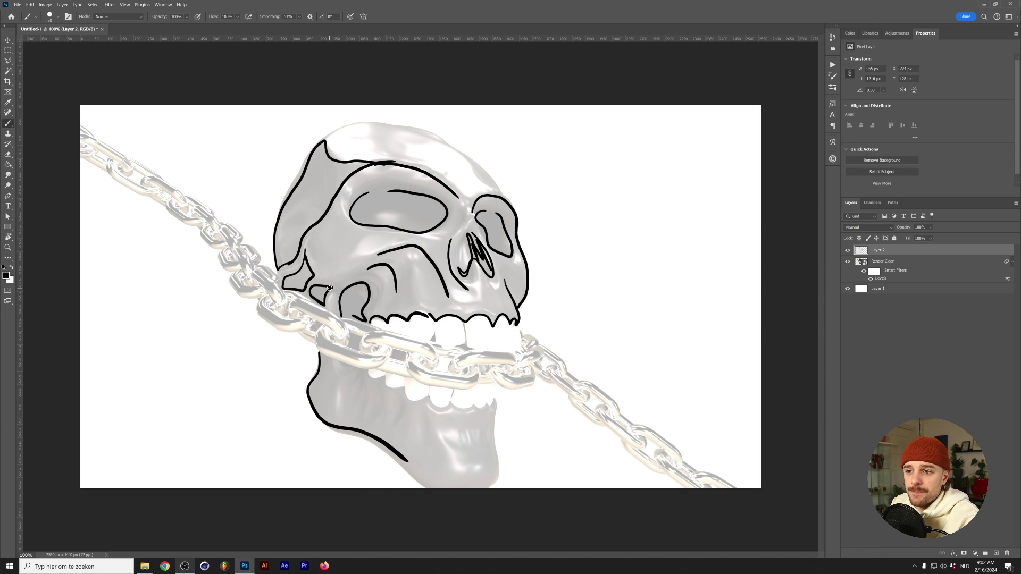
pyautogui.moveTo(365, 372)
pyautogui.mouseDown()
pyautogui.moveTo(411, 403)
pyautogui.moveTo(447, 406)
pyautogui.mouseUp()
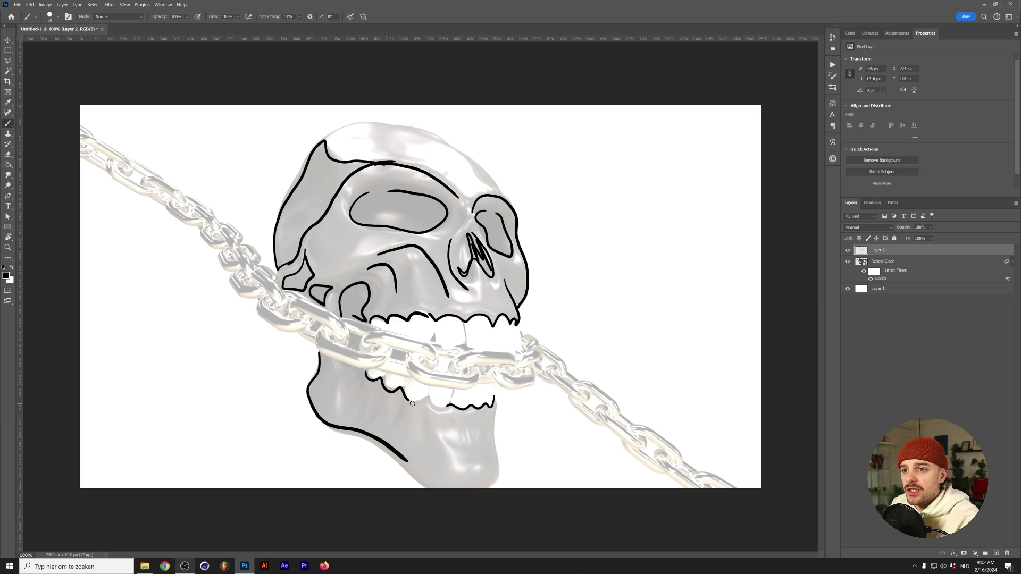
pyautogui.moveTo(395, 453); pyautogui.dragTo(409, 461)
pyautogui.moveTo(494, 397); pyautogui.dragTo(481, 486)
pyautogui.moveTo(425, 405); pyautogui.dragTo(452, 485)
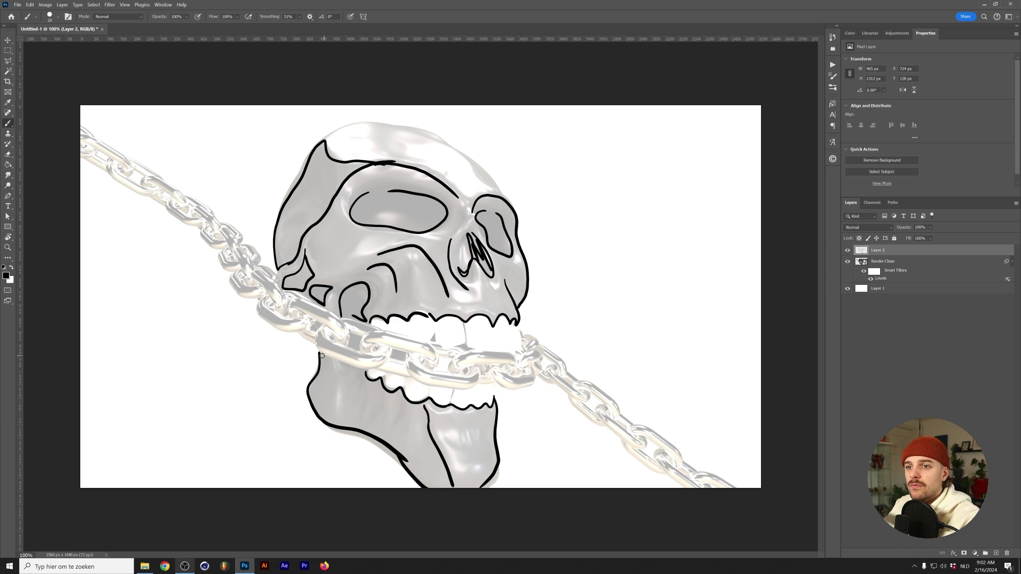
pyautogui.moveTo(318, 351); pyautogui.dragTo(364, 370)
pyautogui.moveTo(325, 140); pyautogui.dragTo(516, 208)
pyautogui.moveTo(493, 325)
pyautogui.mouseDown()
pyautogui.moveTo(497, 347)
pyautogui.moveTo(524, 353)
pyautogui.mouseUp()
pyautogui.moveTo(435, 321); pyautogui.dragTo(441, 334)
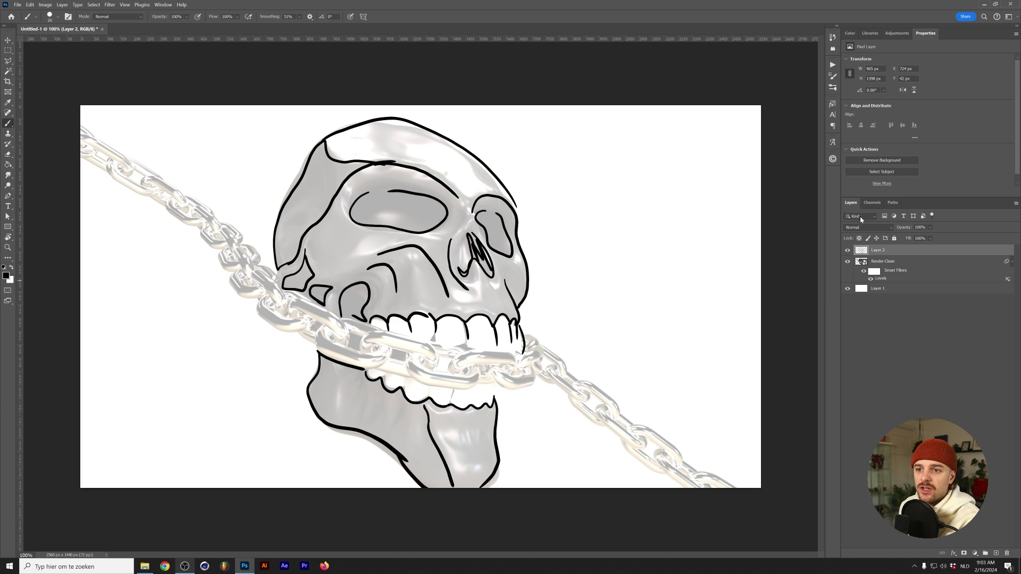
# Hide the grey skull render to check the line art
pyautogui.click(848, 262)
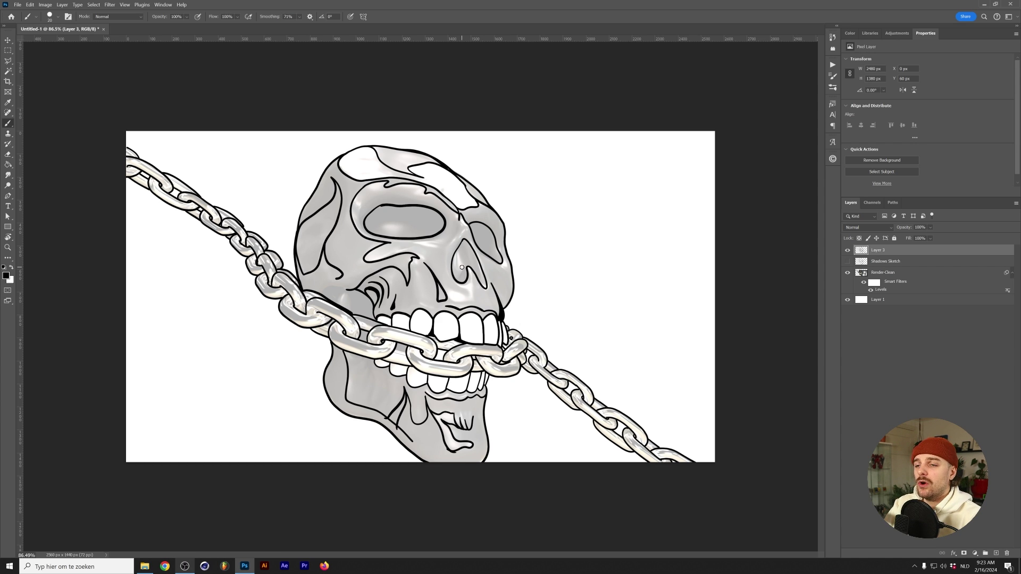
pyautogui.click(848, 272)
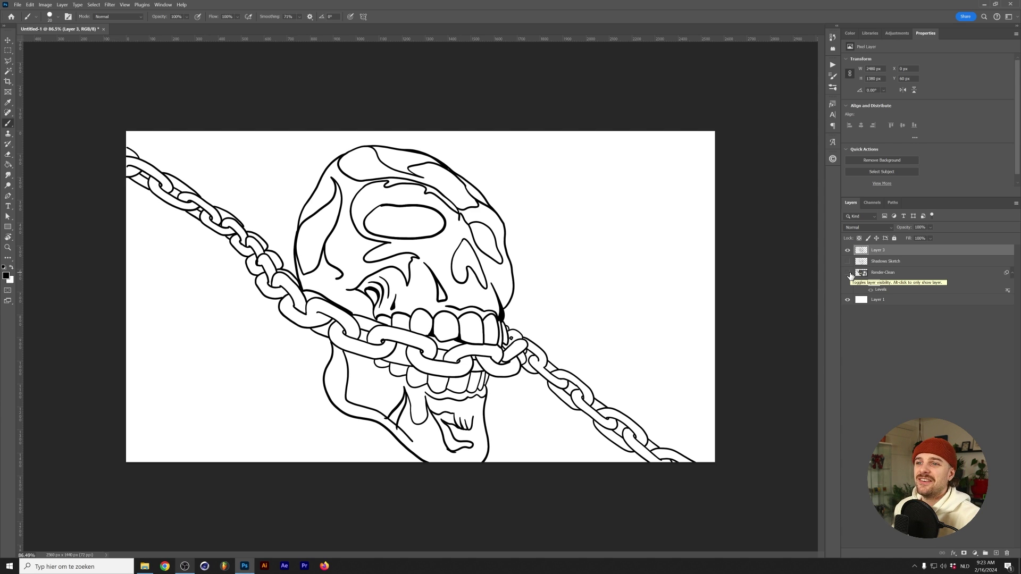
pyautogui.click(848, 273)
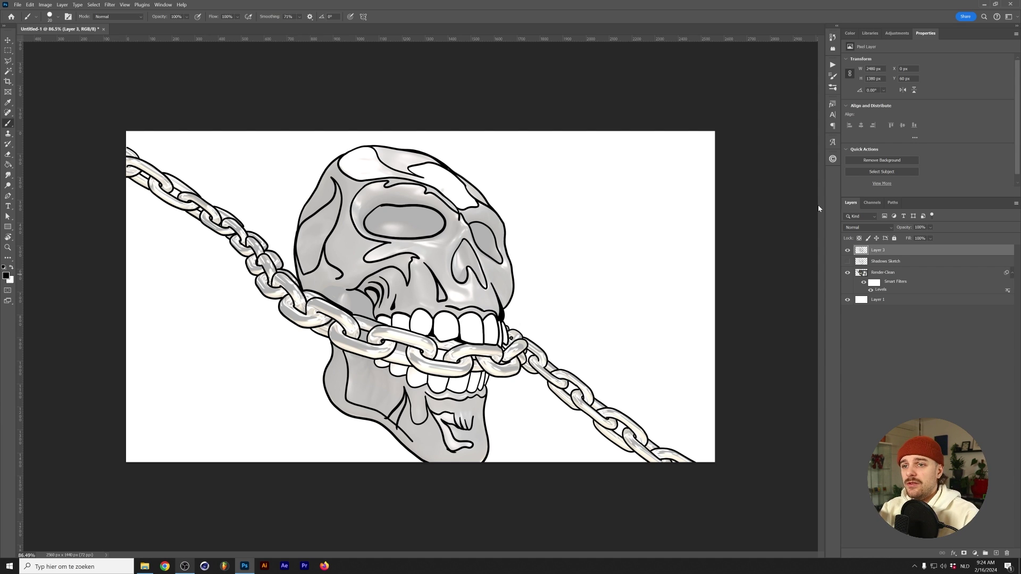
pyautogui.scroll(-1, 233, 420)
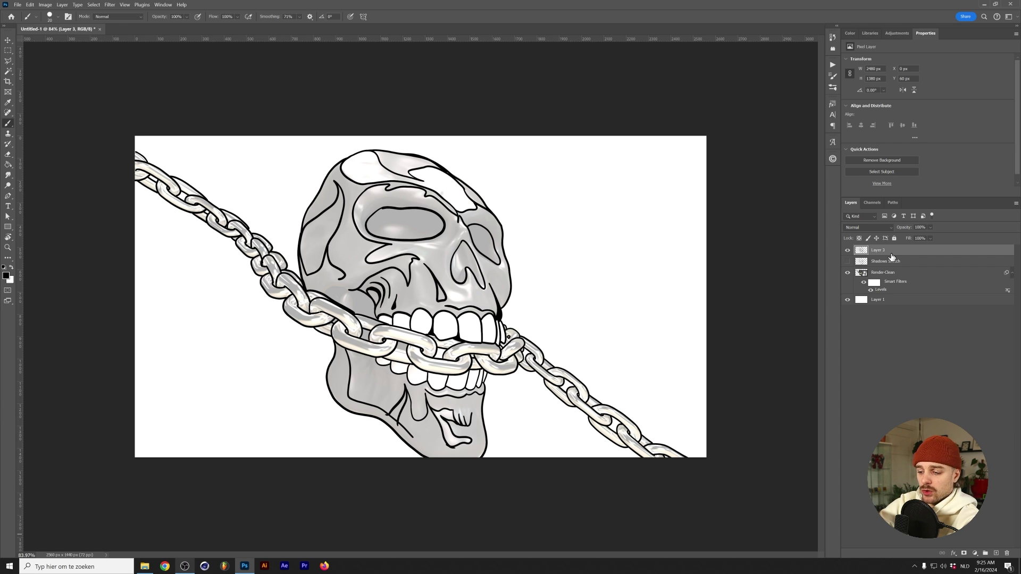
# Duplicate Layer 3 and fill the left cheek, left-side patch and both eye sockets black
pyautogui.hotkey('ctrl', 'j')
pyautogui.click(8, 164)
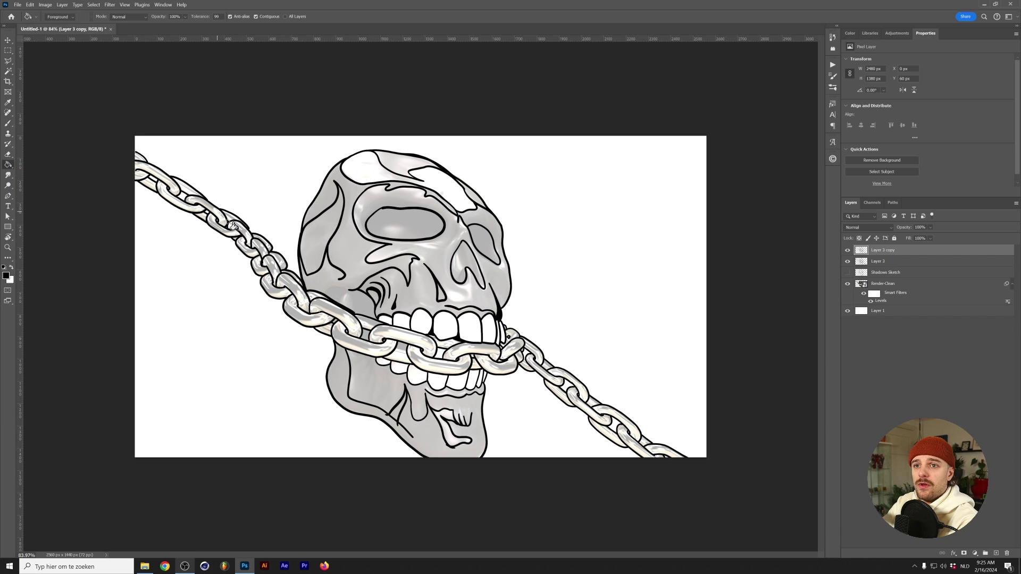
pyautogui.click(353, 263)
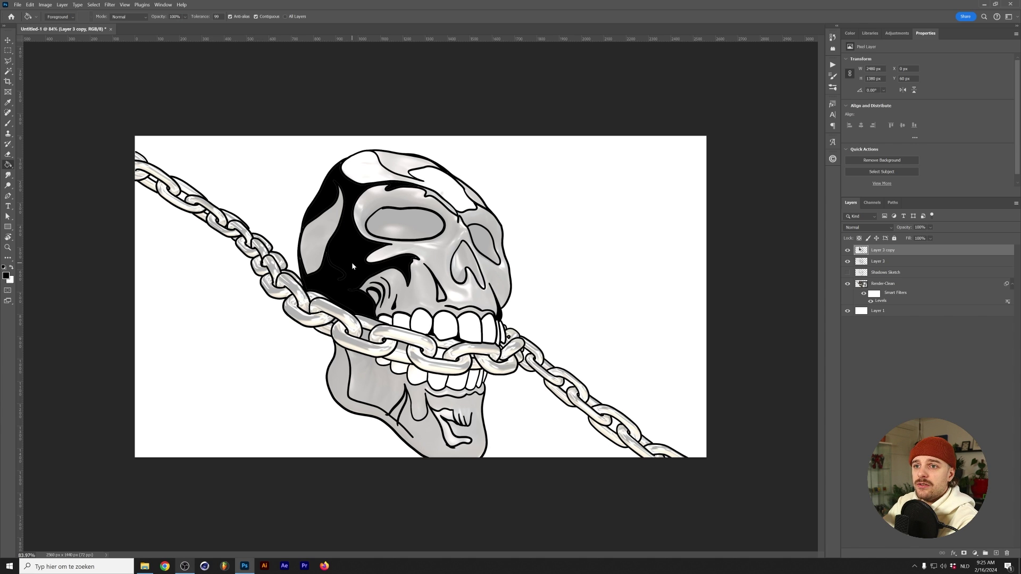
pyautogui.click(320, 245)
pyautogui.click(404, 227)
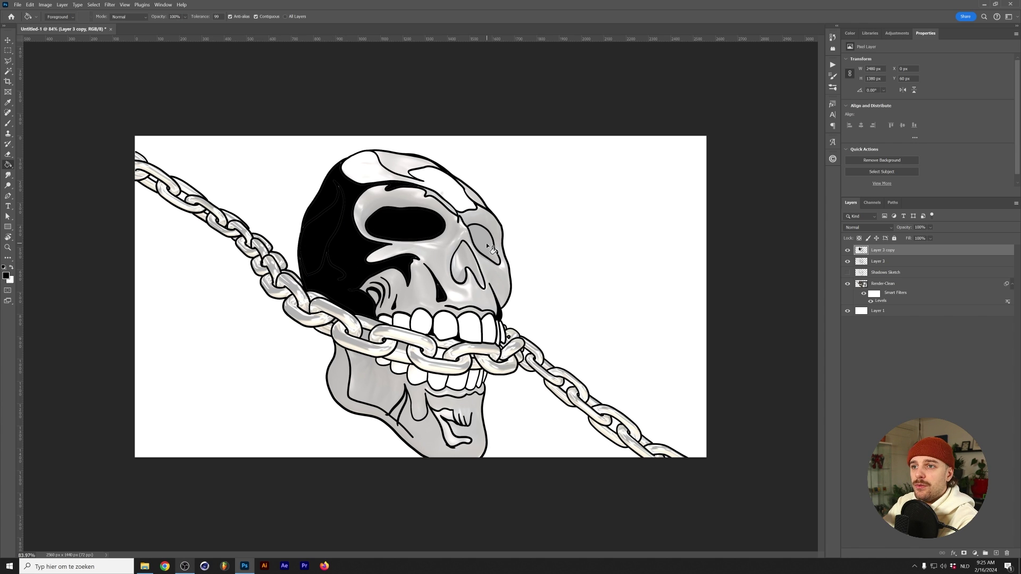
pyautogui.click(484, 238)
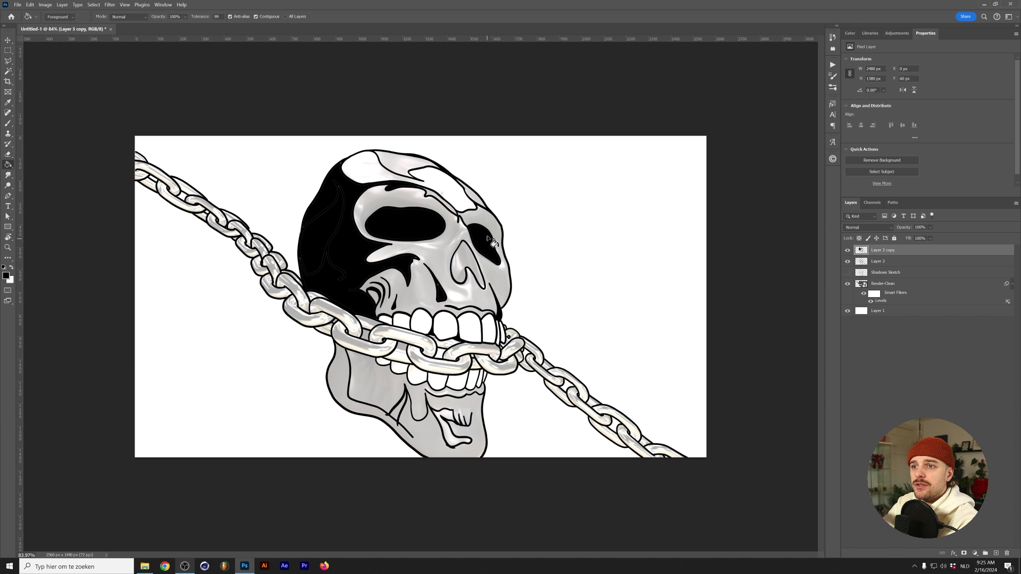
# Fill the skull's top band, nose side, jaw and cheek region with solid black
pyautogui.click(413, 172)
pyautogui.click(479, 202)
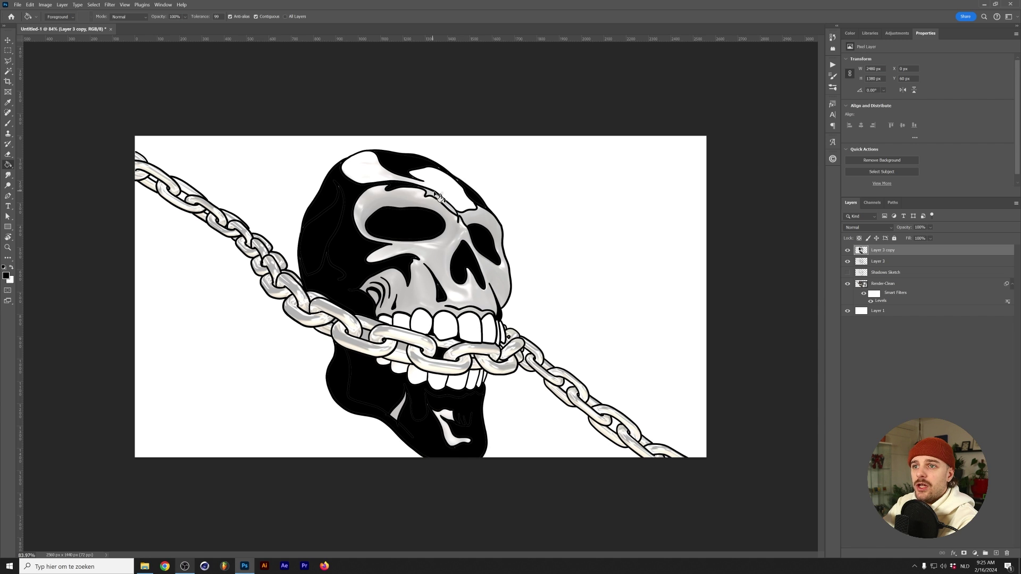
pyautogui.click(445, 206)
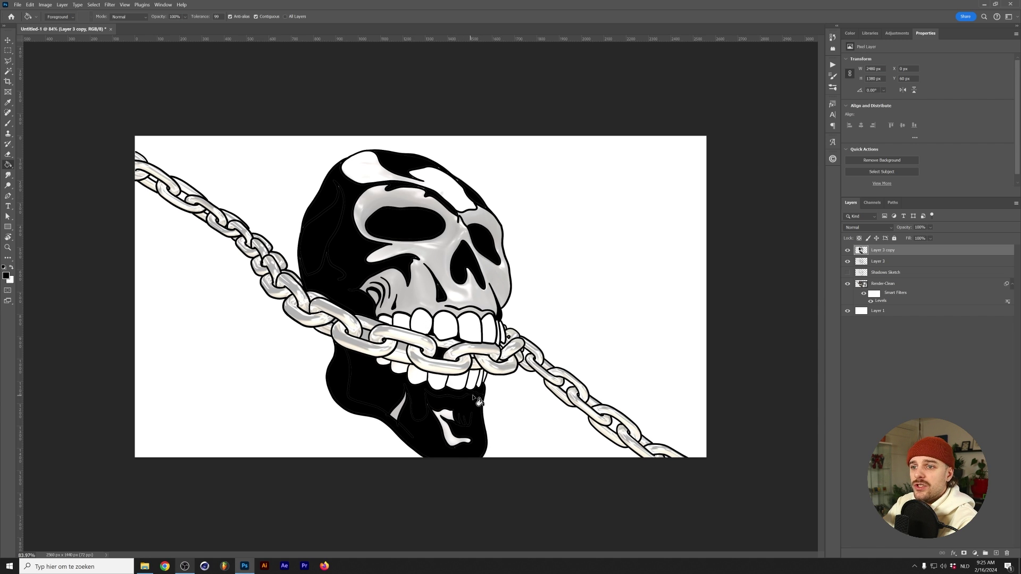
pyautogui.scroll(3, 465, 317)
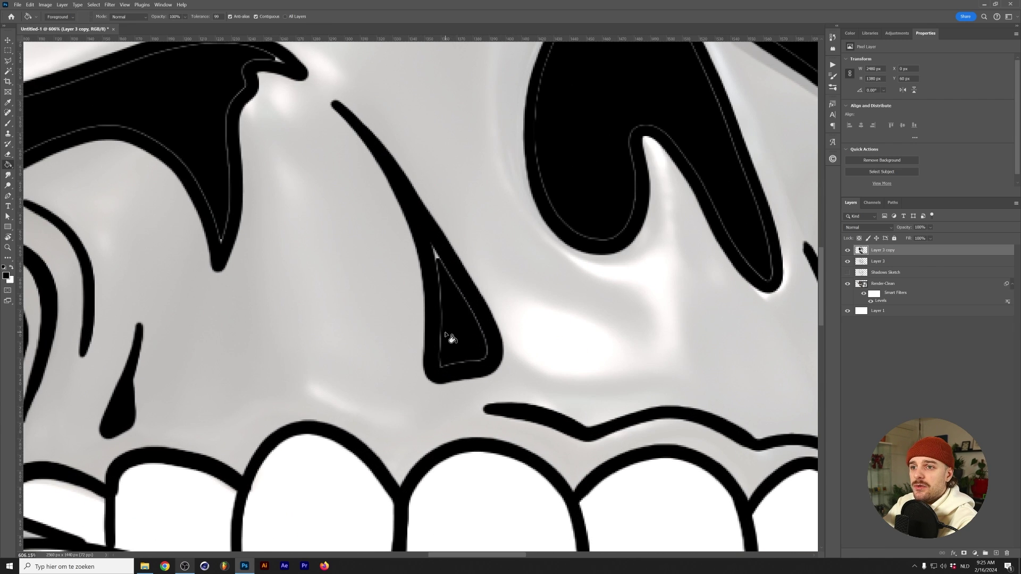
pyautogui.scroll(-4, 448, 336)
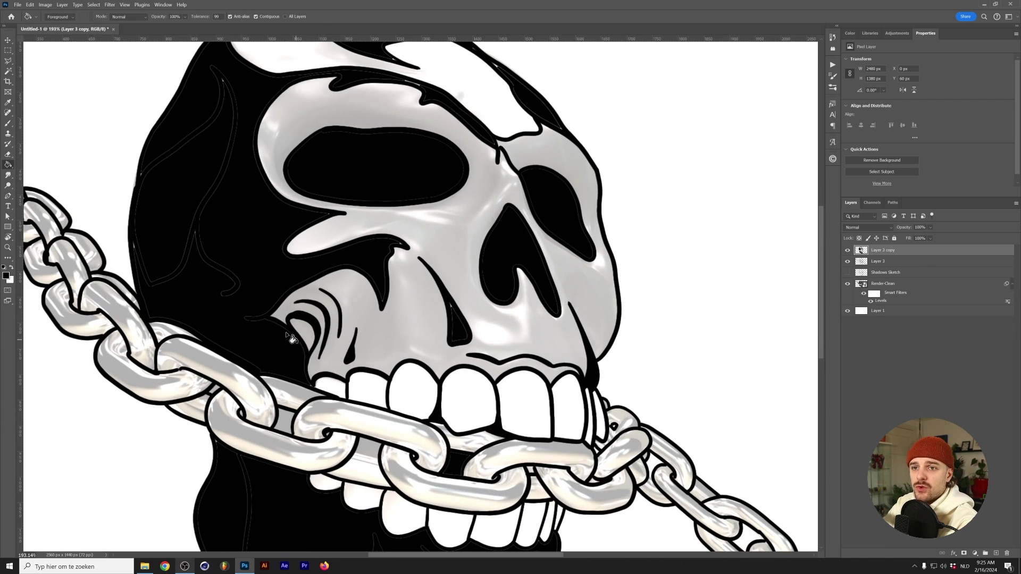
pyautogui.scroll(3, 240, 290)
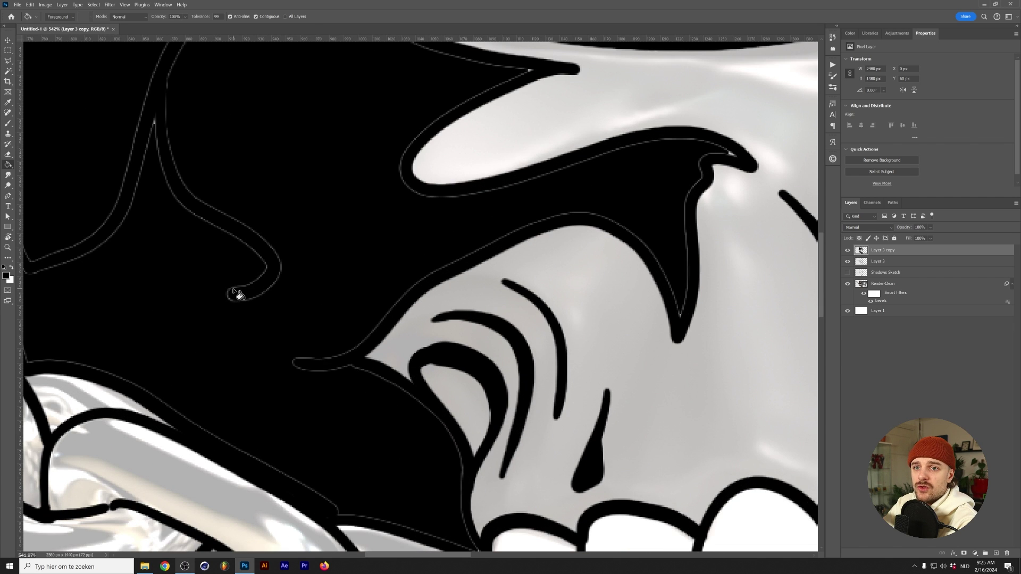
pyautogui.click(234, 291)
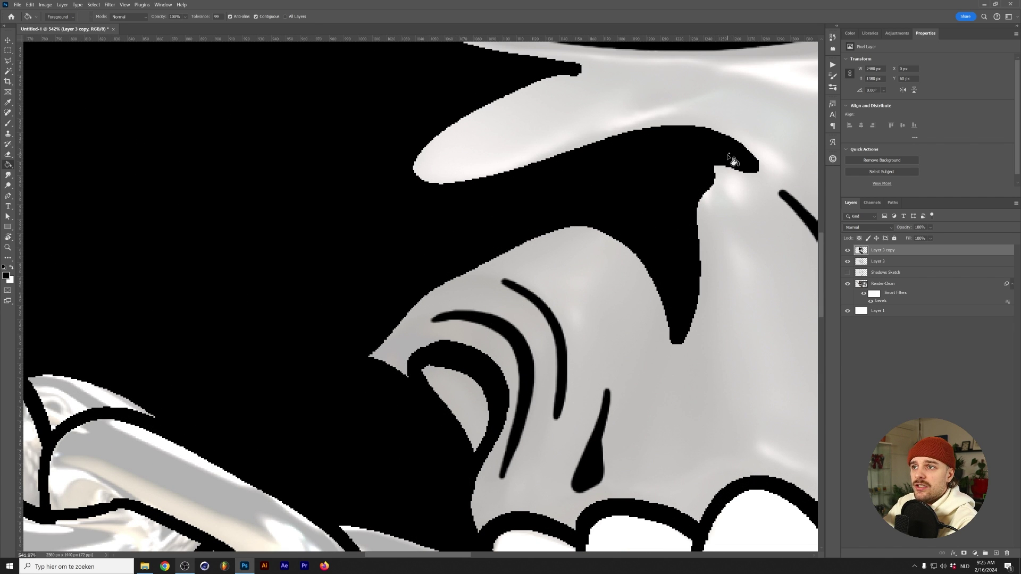
pyautogui.scroll(-3, 456, 253)
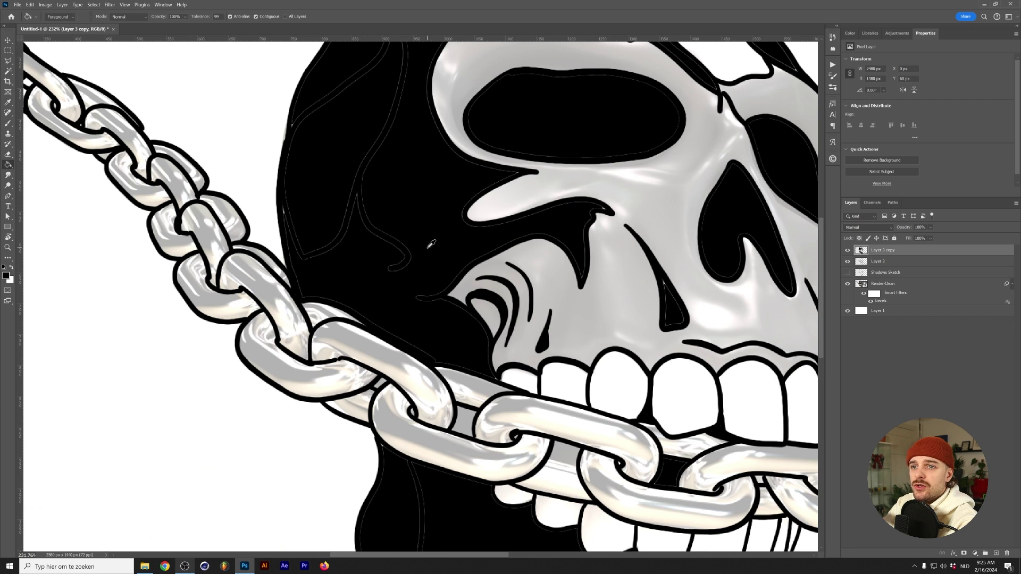
pyautogui.scroll(2, 415, 257)
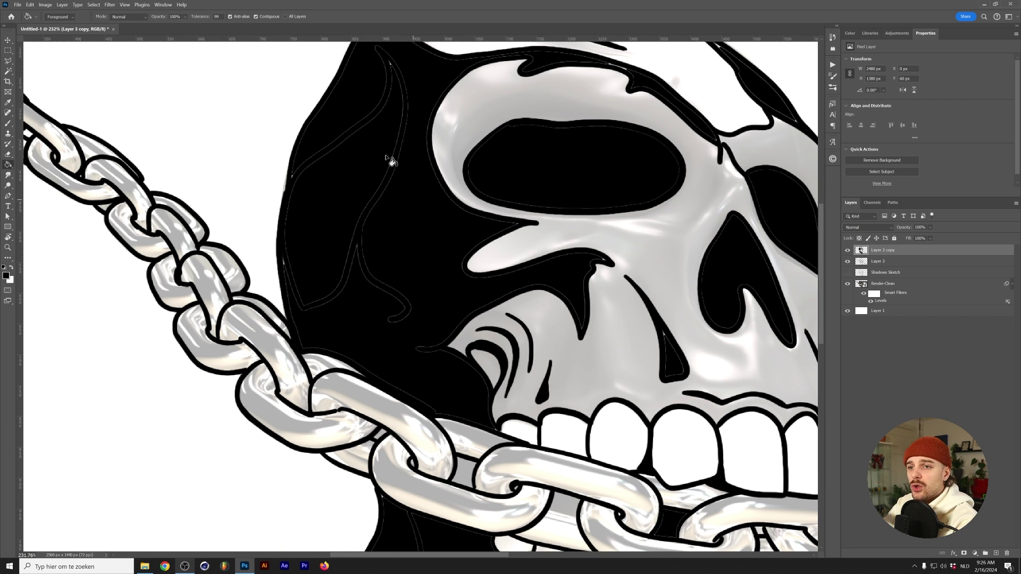
pyautogui.scroll(-2, 445, 344)
pyautogui.scroll(-2, 445, 343)
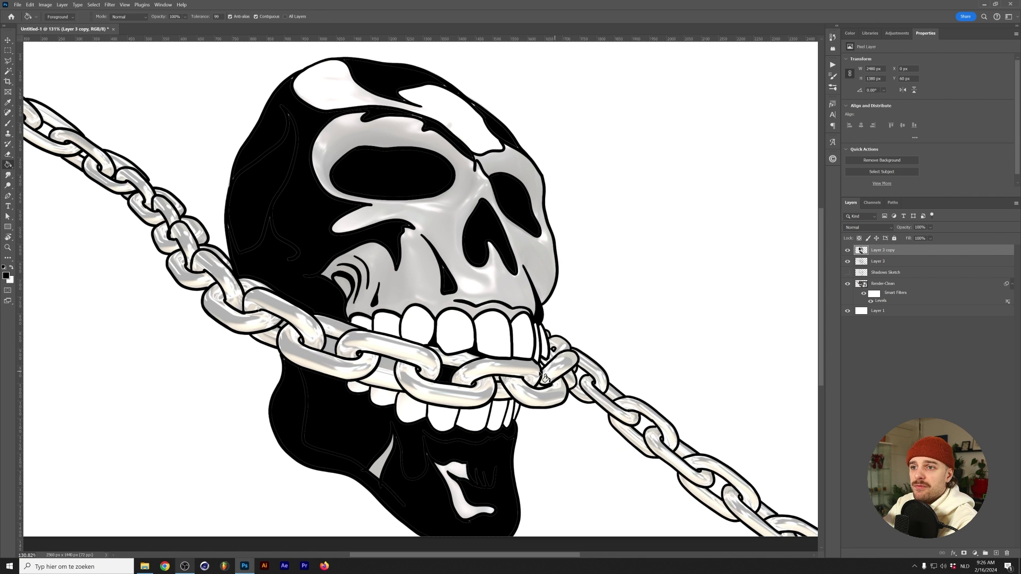
pyautogui.scroll(-1, 556, 351)
pyautogui.scroll(4, 351, 361)
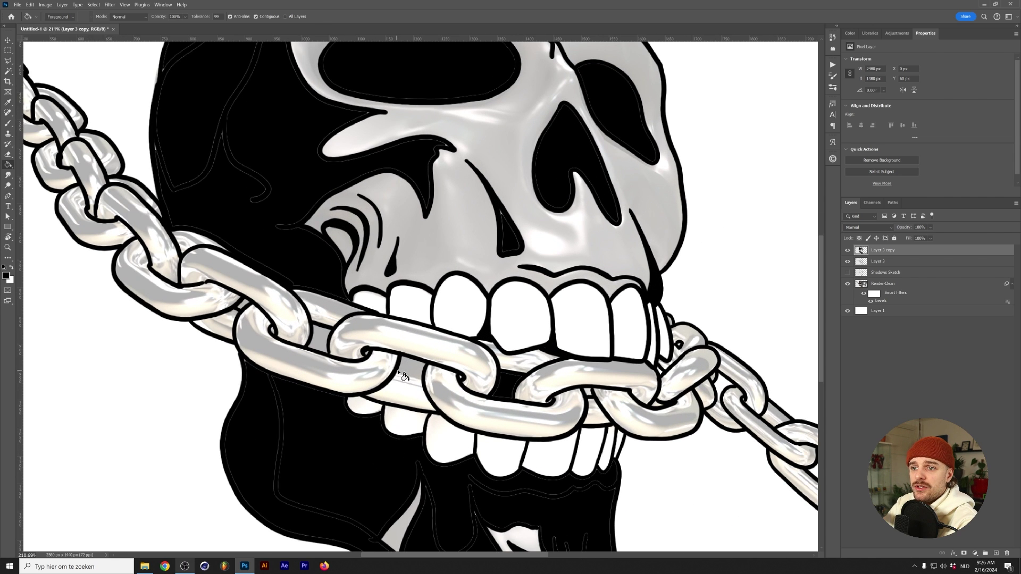
pyautogui.scroll(2, 467, 369)
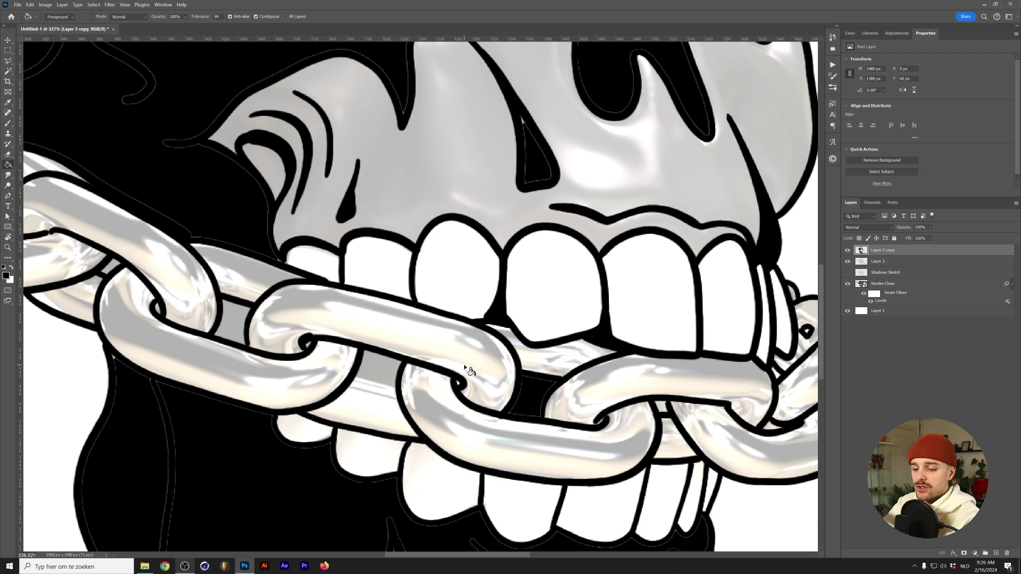
# Touch up the black fill edges with an enlarged brush, then hide the Shadows Sketch layer
pyautogui.press('b')
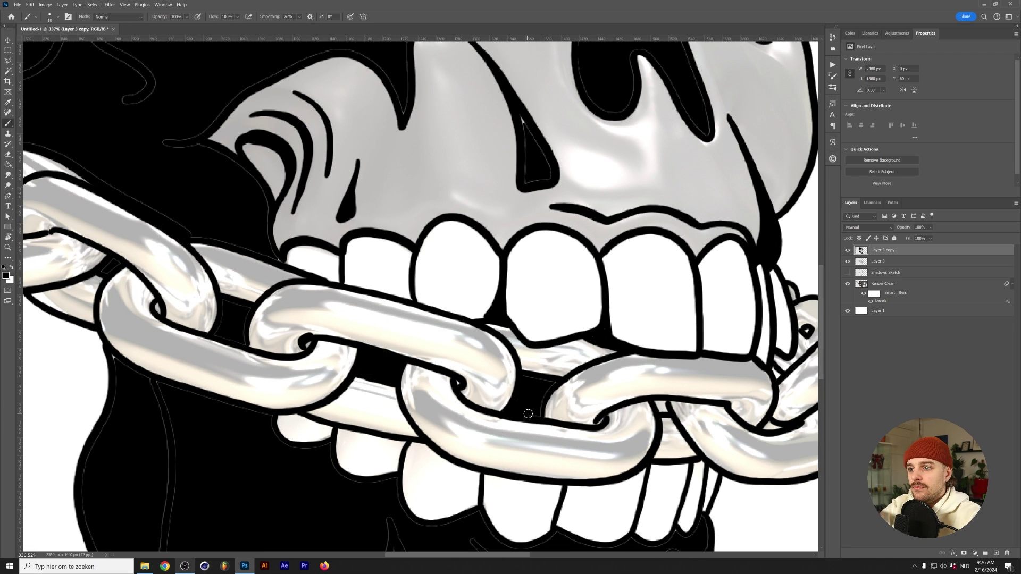
pyautogui.scroll(-3, 263, 331)
pyautogui.hscroll(-3, 263, 330)
pyautogui.scroll(-4, 263, 330)
pyautogui.hscroll(5, 263, 330)
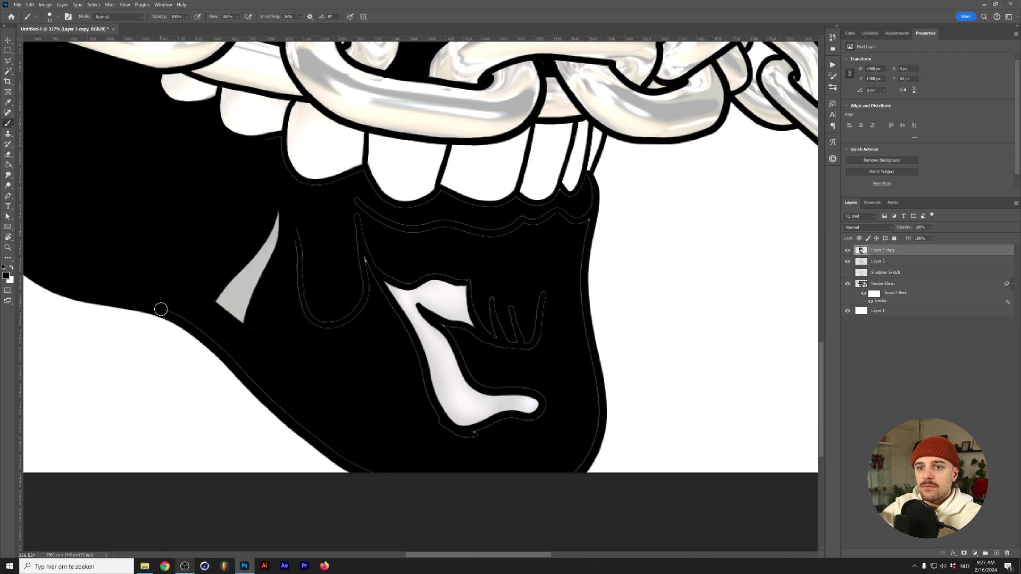
pyautogui.press(']')
pyautogui.scroll(5, 380, 257)
pyautogui.hscroll(-5, 371, 353)
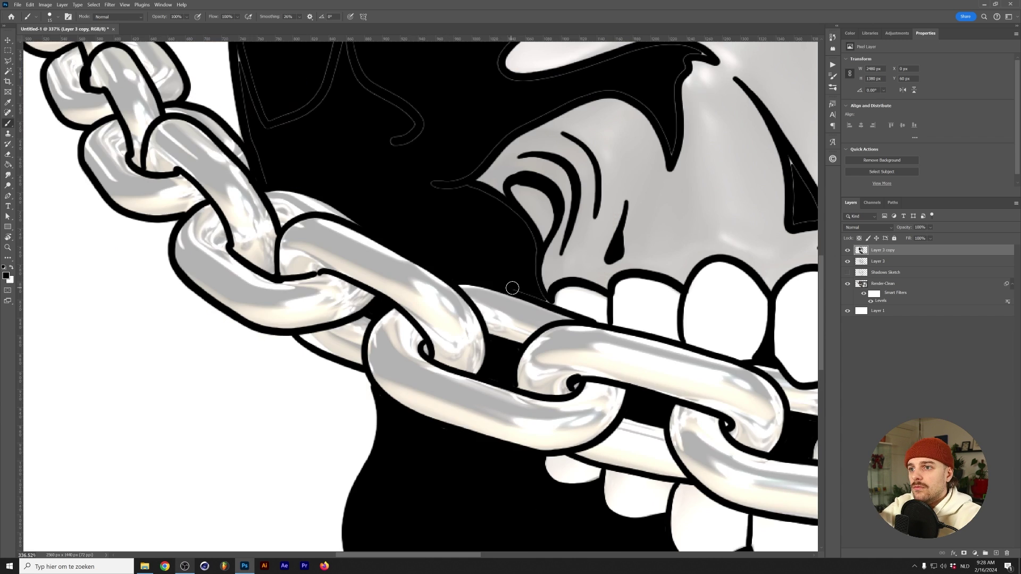
pyautogui.scroll(3, 646, 206)
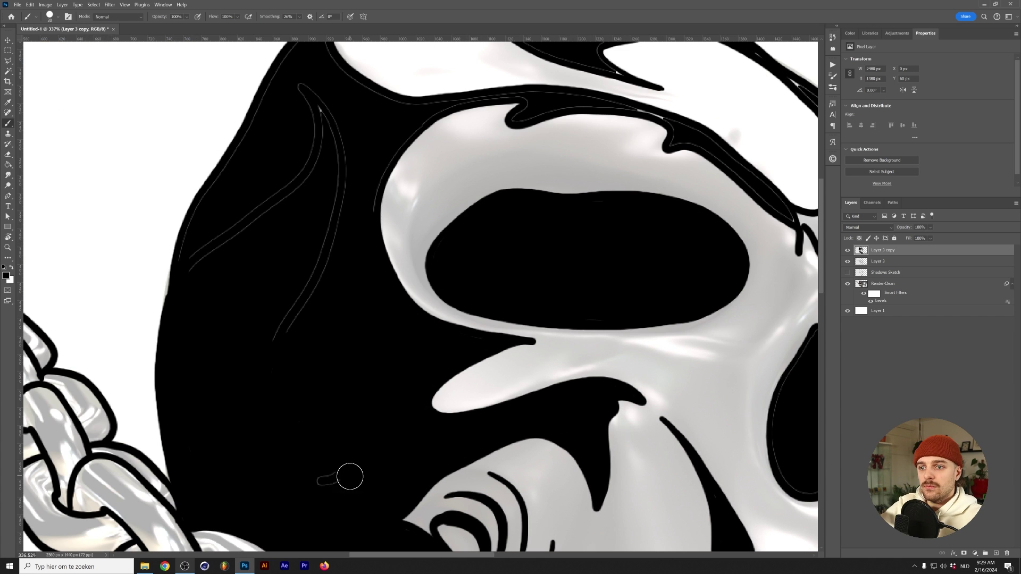
pyautogui.scroll(3, 308, 187)
pyautogui.hscroll(10, 406, 242)
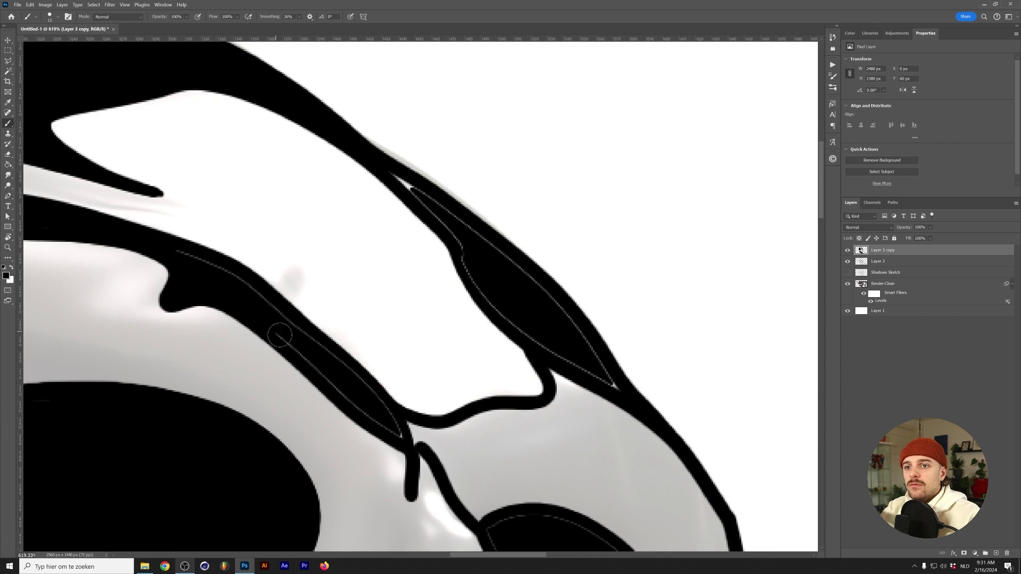
pyautogui.scroll(-5, 404, 171)
pyautogui.scroll(5, 484, 438)
pyautogui.scroll(-10, 435, 200)
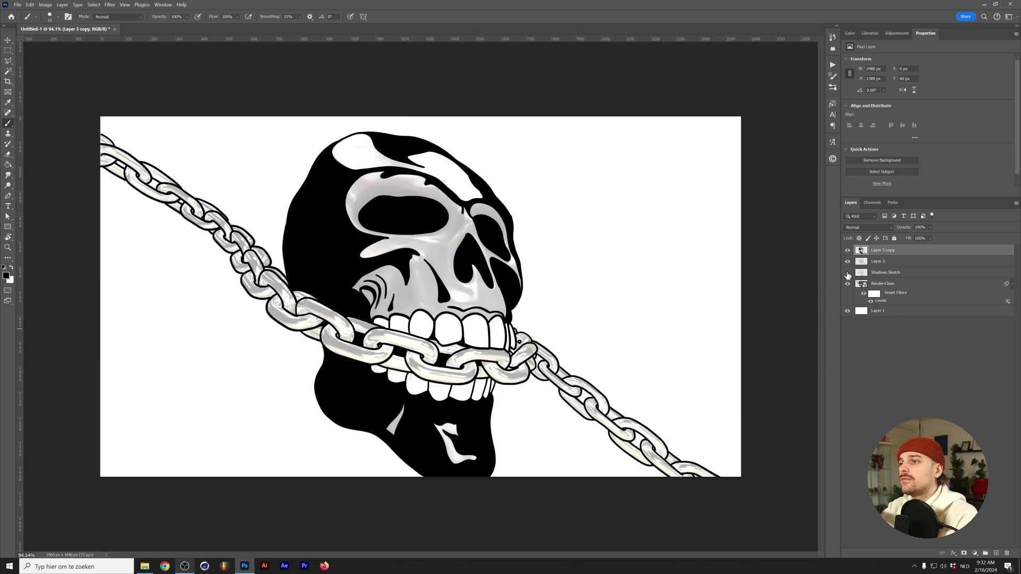
pyautogui.click(848, 272)
pyautogui.scroll(2, 406, 341)
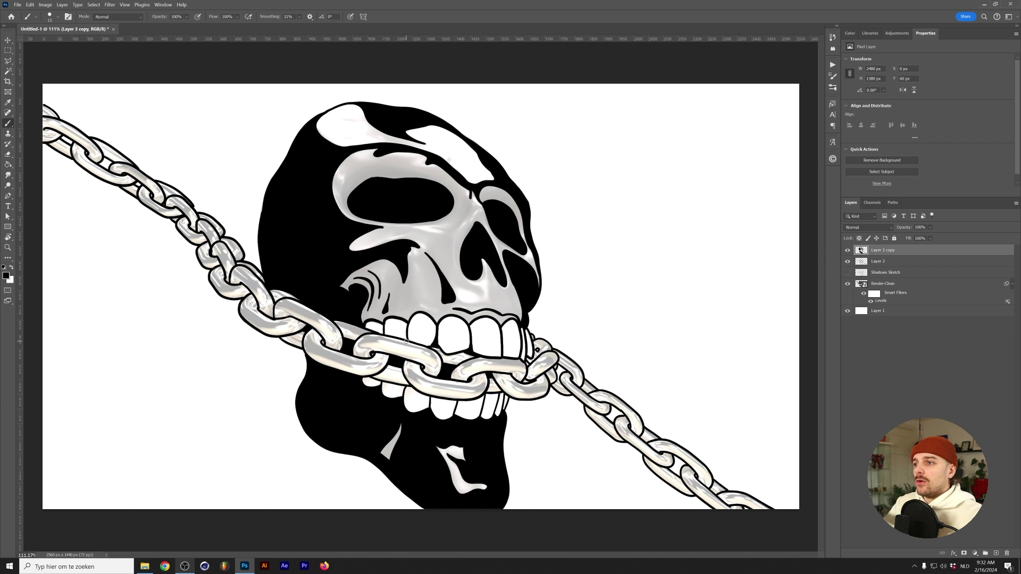